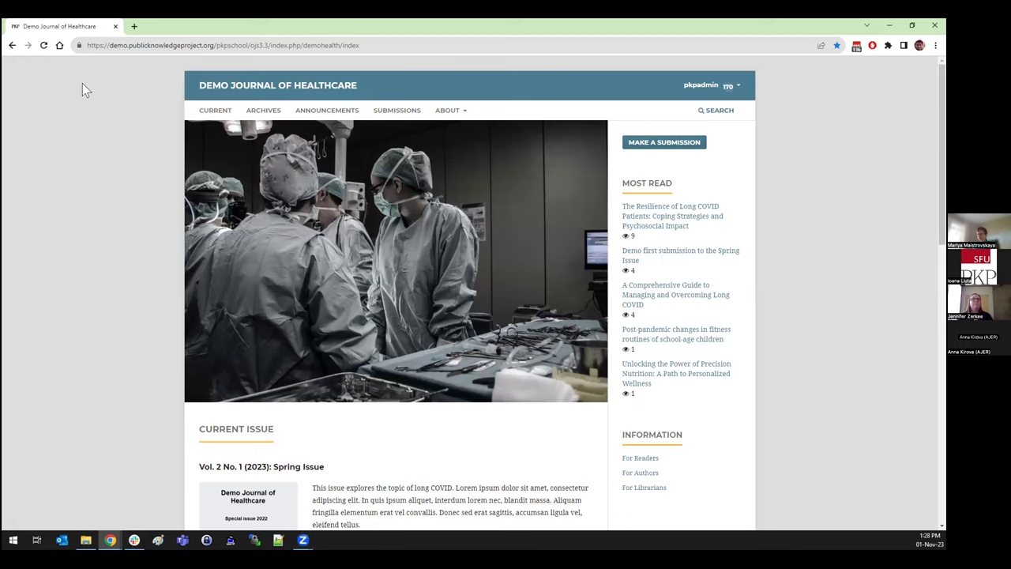
# - Show the journal site full screen and examine its Submissions page, from the preparation checklist down to the copyright notice and privacy statement
pyautogui.press('F11')
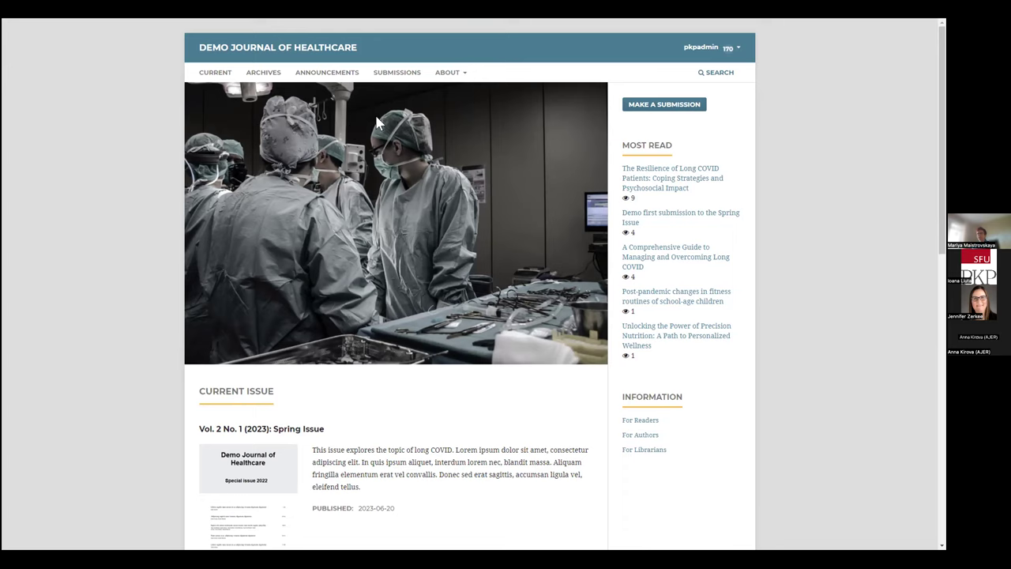
pyautogui.click(398, 75)
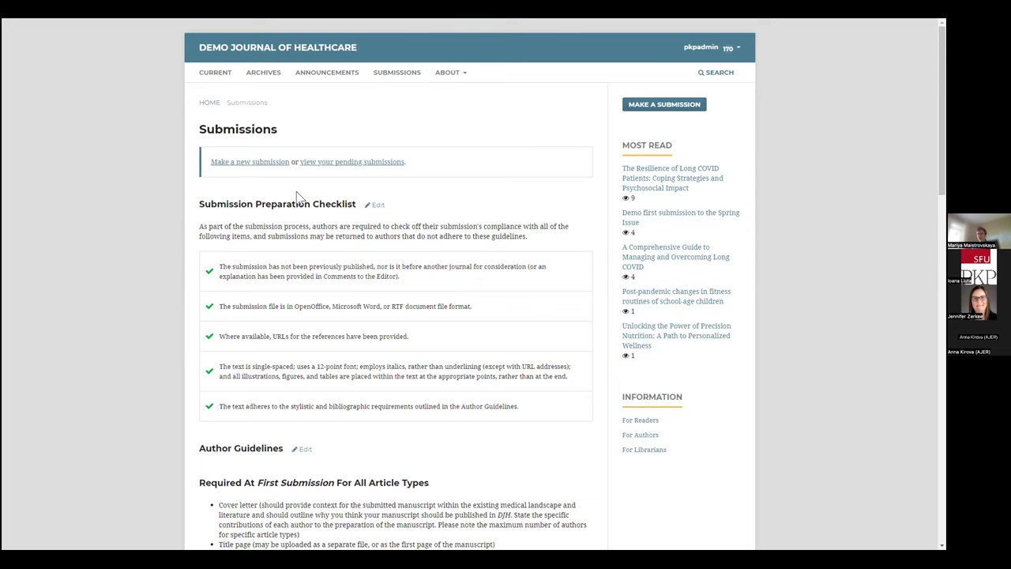
pyautogui.scroll(-5, 100, 327)
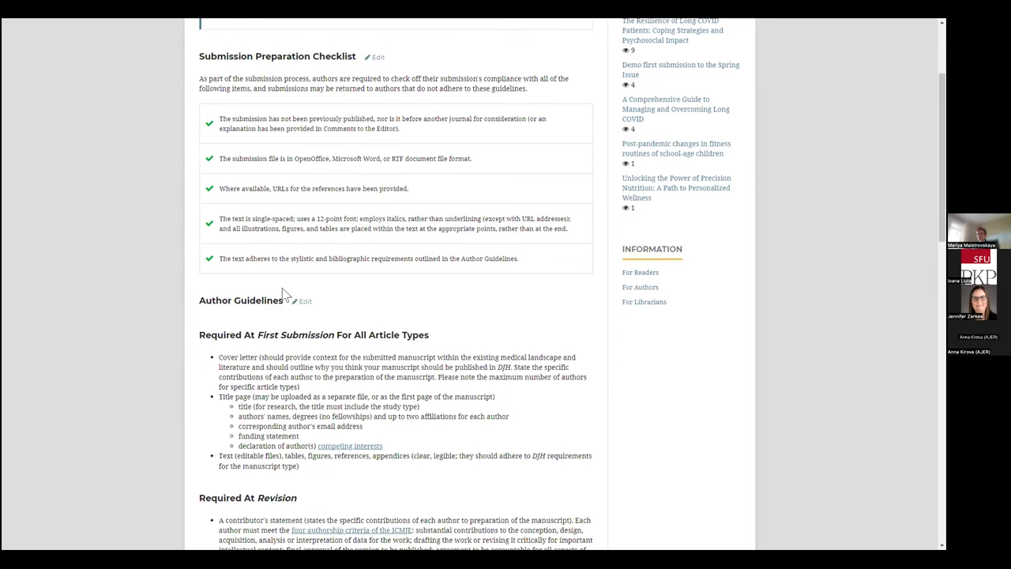
pyautogui.scroll(-1, 138, 327)
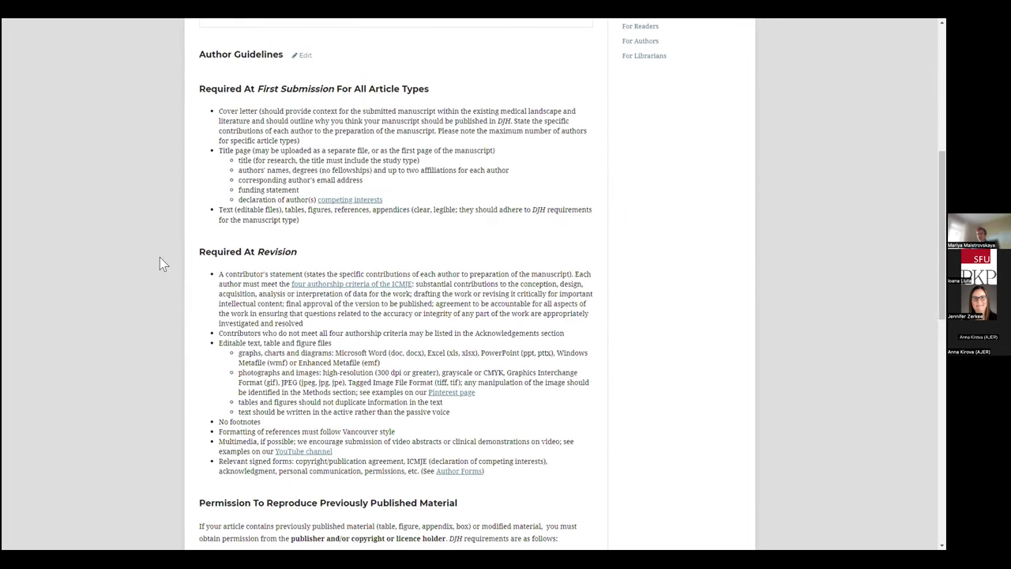
pyautogui.scroll(-1, 160, 262)
pyautogui.scroll(-5, 159, 262)
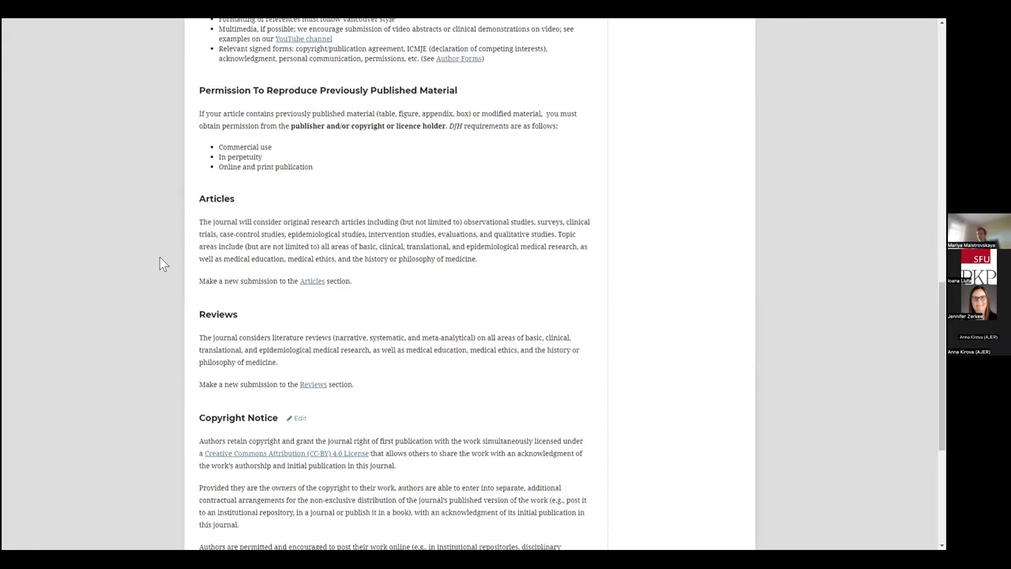
pyautogui.scroll(-3, 160, 259)
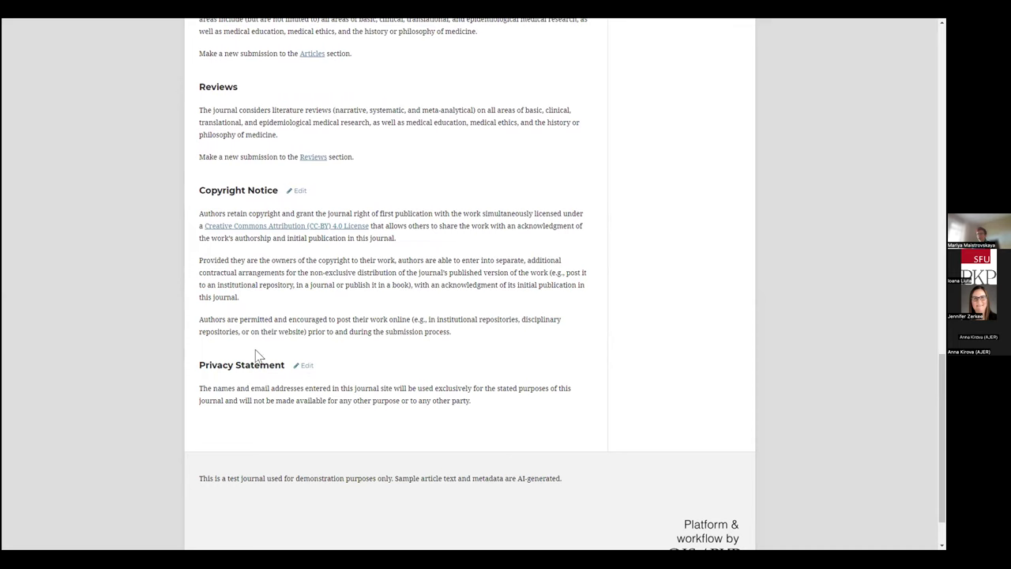
pyautogui.scroll(3, 338, 325)
pyautogui.scroll(10, 338, 324)
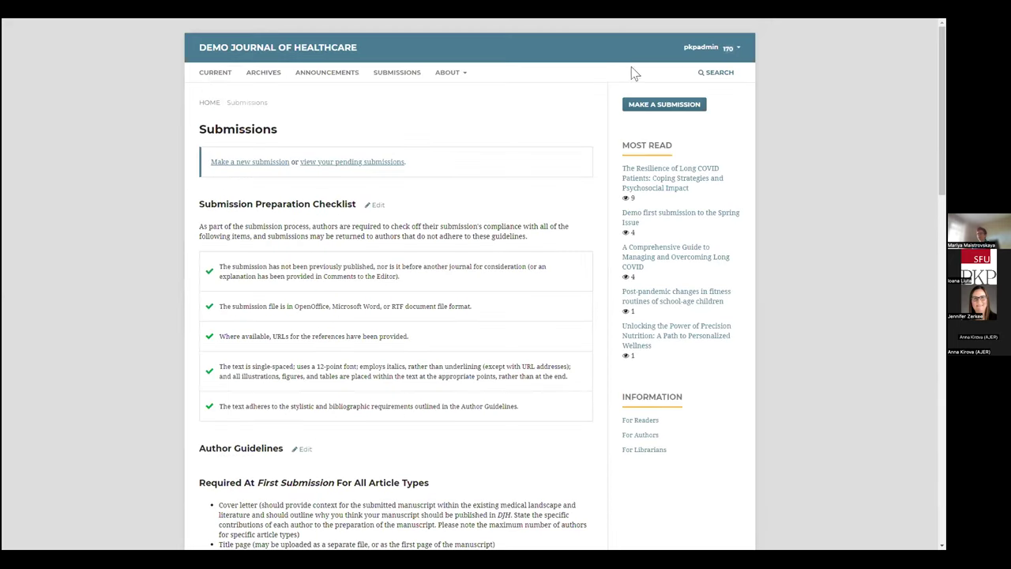
# - Open the Author Guidelines in the dashboard's Workflow settings and read through the Copyright Notice text
pyautogui.click(700, 47)
pyautogui.click(700, 63)
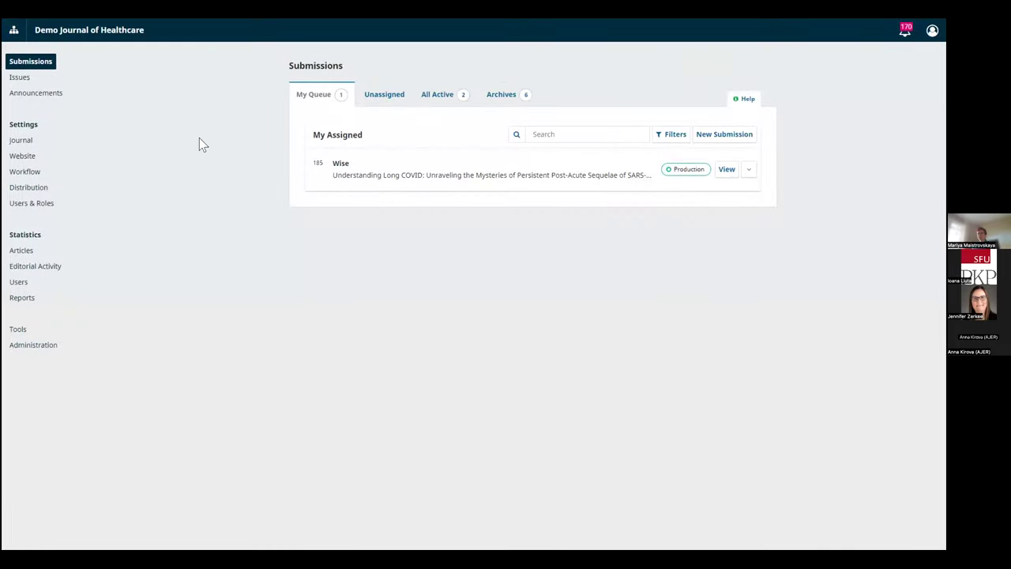
pyautogui.click(21, 174)
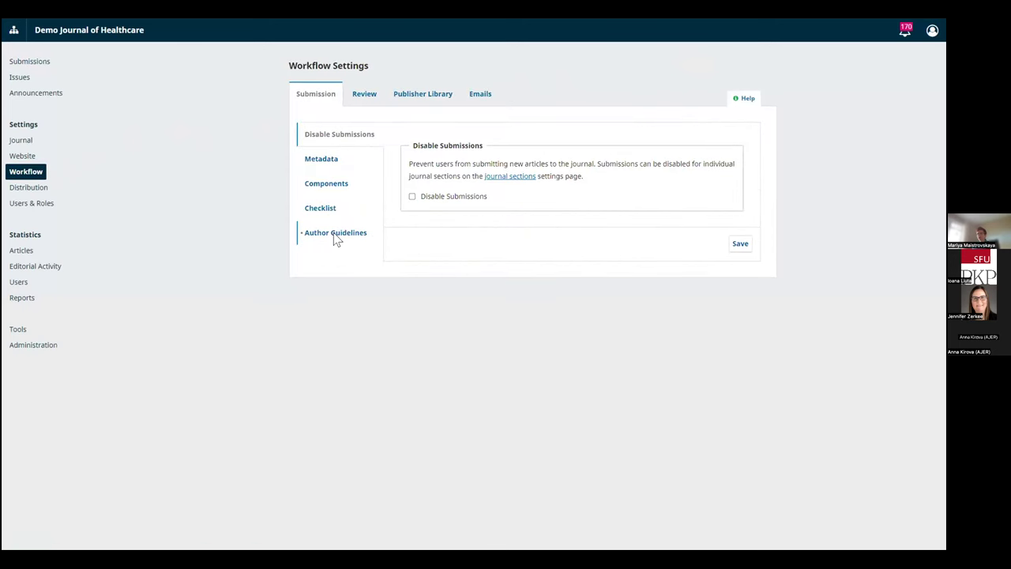
pyautogui.click(334, 235)
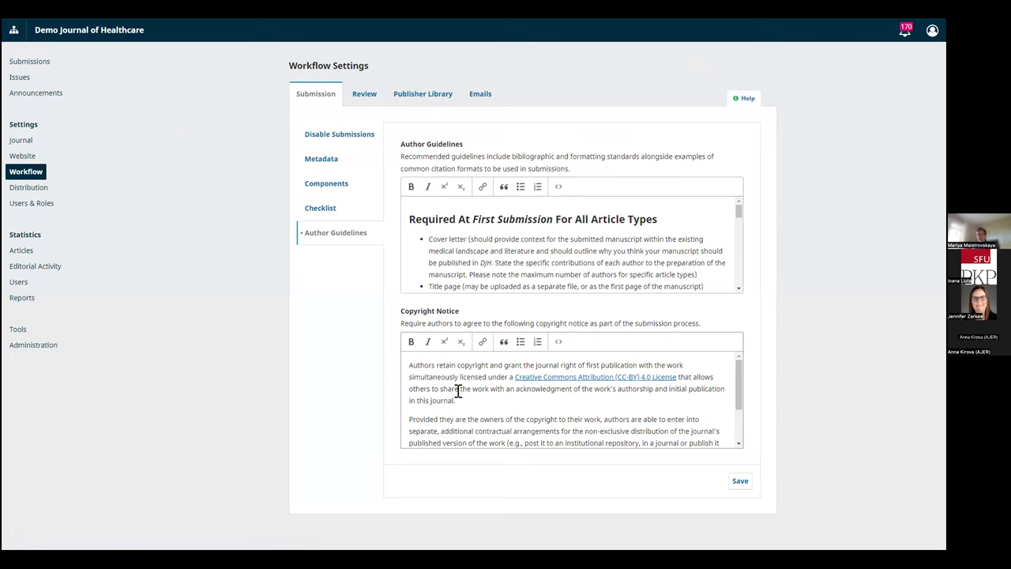
pyautogui.scroll(-2, 458, 391)
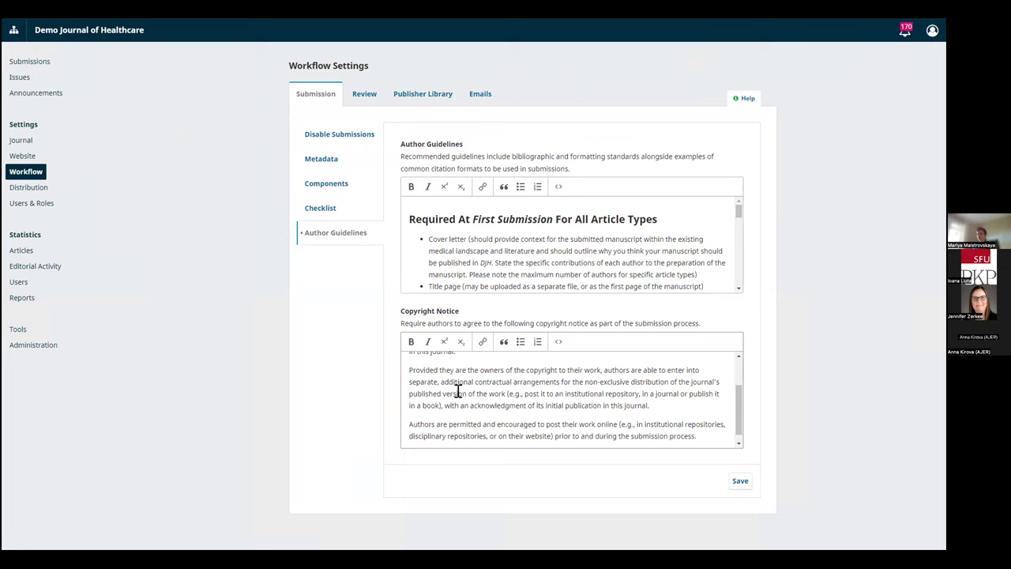
pyautogui.scroll(3, 457, 391)
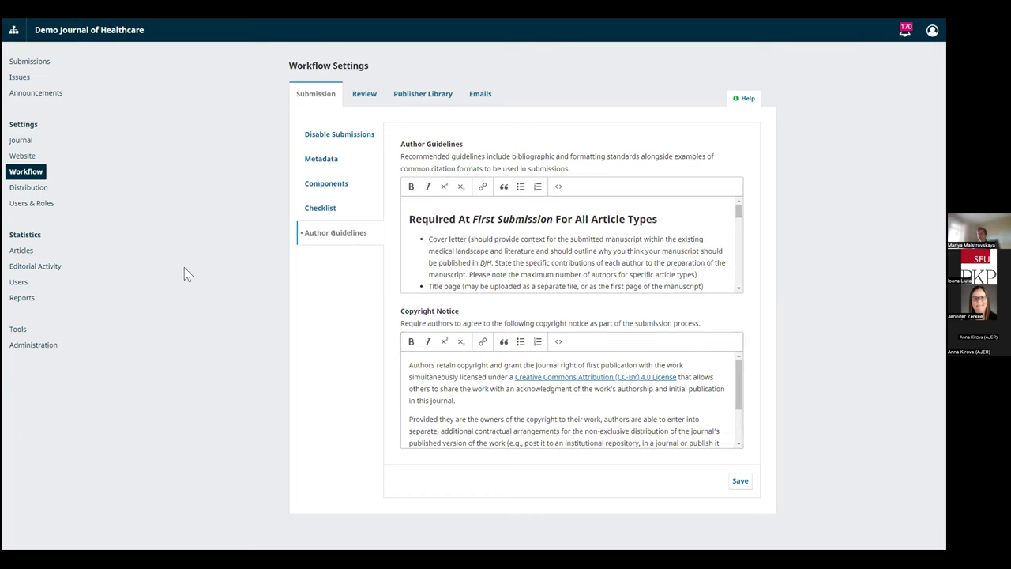
# - Return to the public journal site and review the Submissions page's author guidelines, copyright notice and privacy statement
pyautogui.click(120, 34)
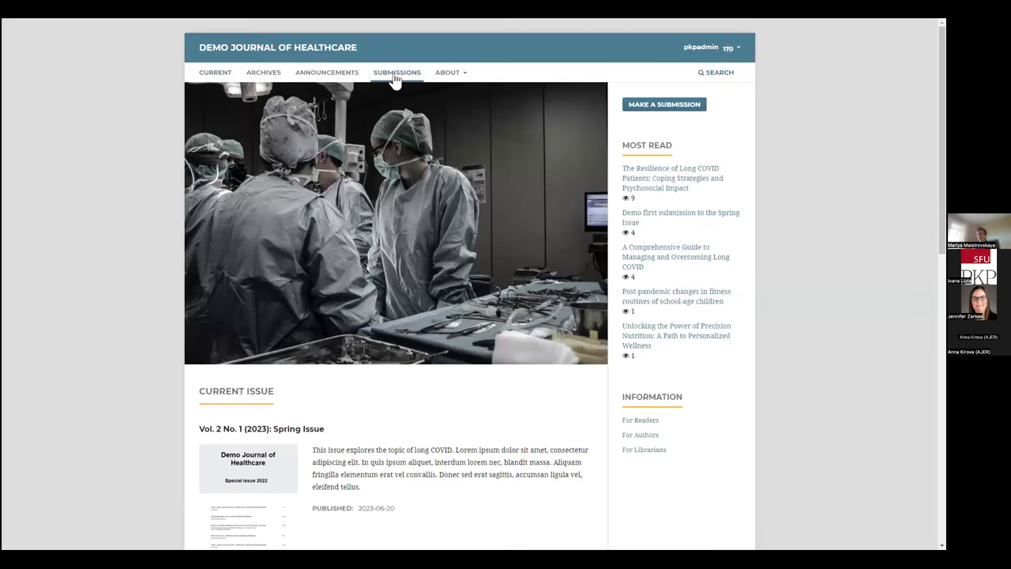
pyautogui.click(395, 77)
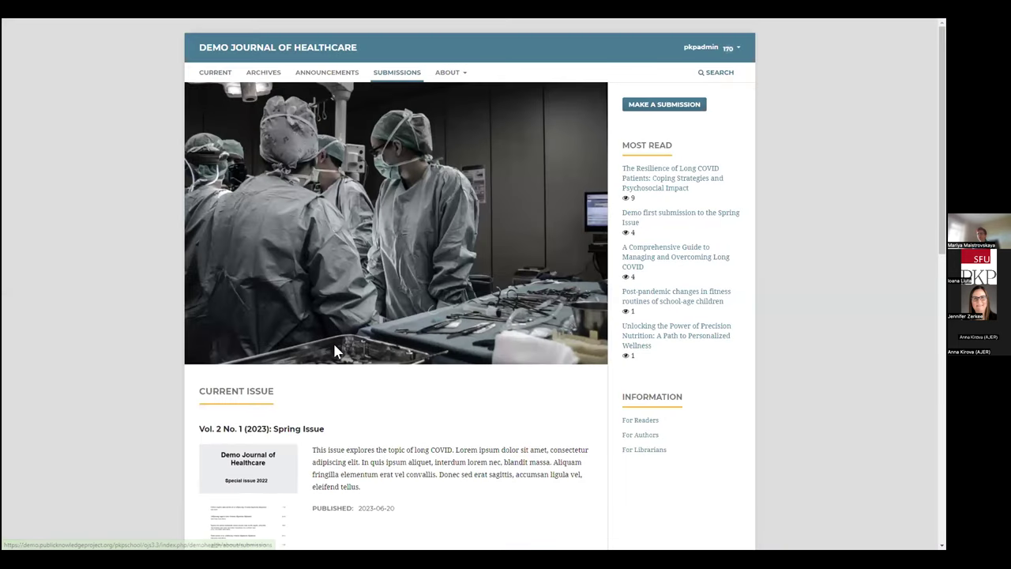
pyautogui.scroll(-4, 182, 432)
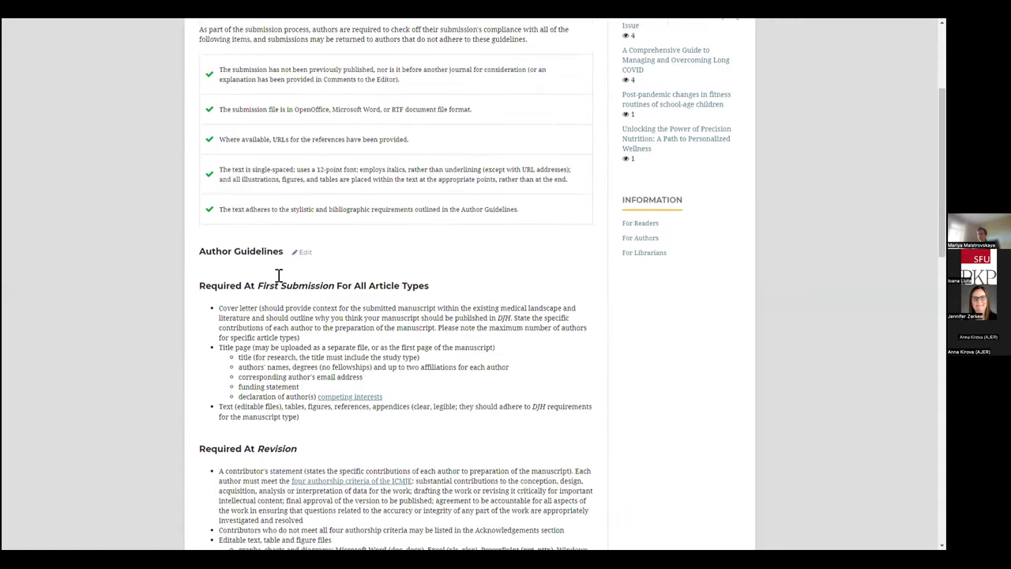
pyautogui.scroll(-15, 174, 434)
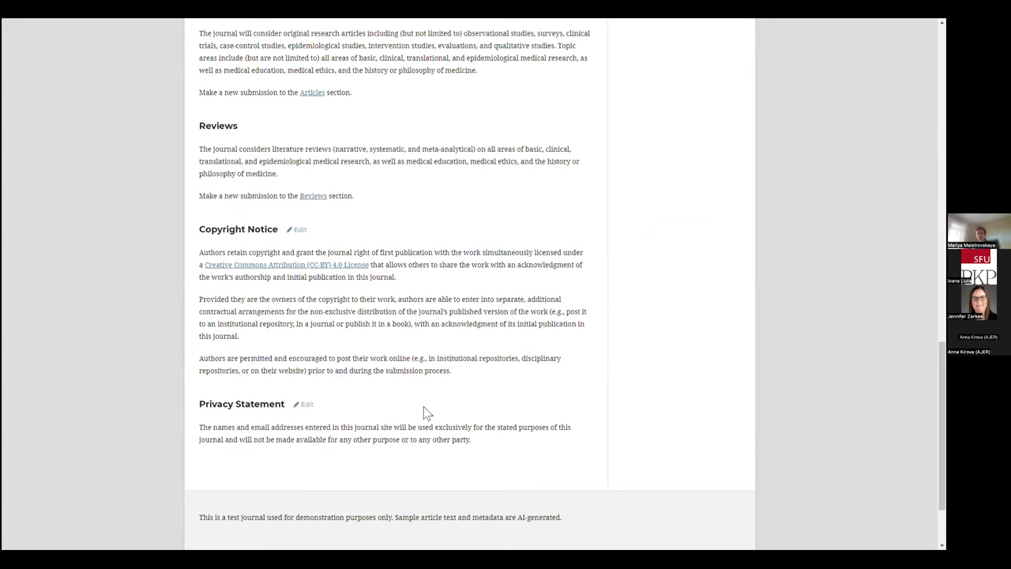
pyautogui.scroll(2, 423, 411)
pyautogui.scroll(10, 423, 410)
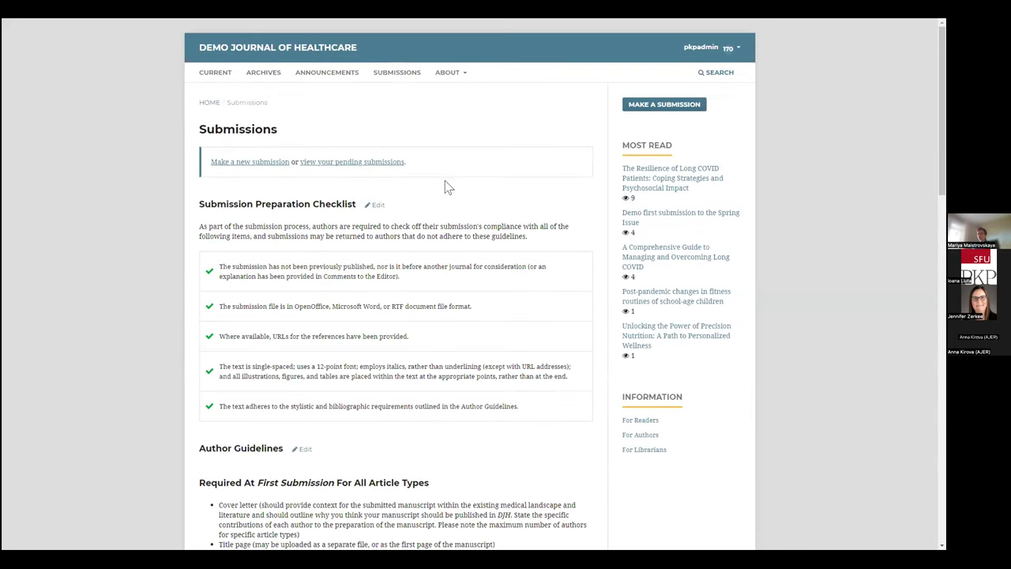
pyautogui.moveTo(447, 74)
pyautogui.scroll(-7, 550, 277)
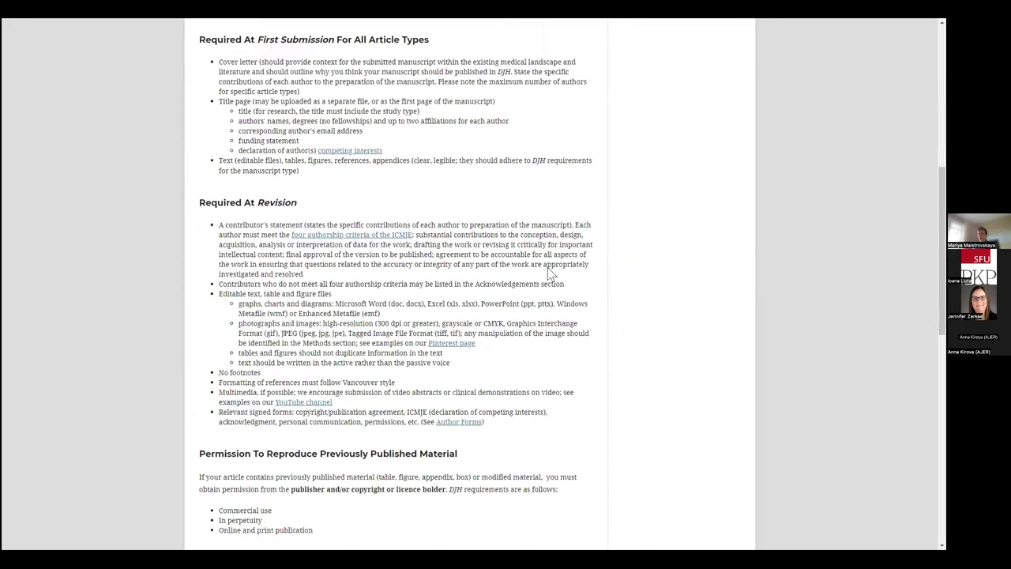
pyautogui.scroll(-7, 551, 274)
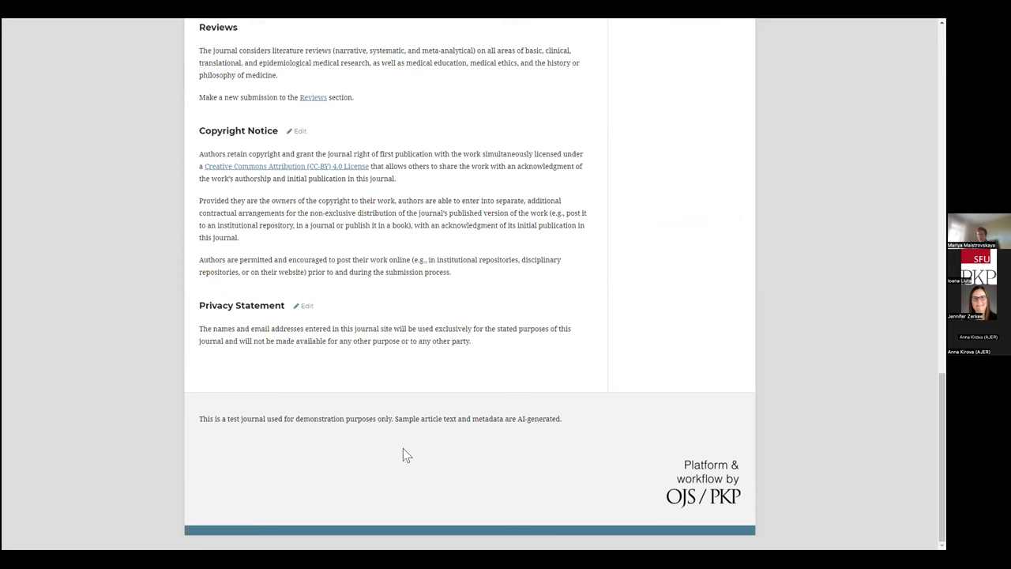
pyautogui.scroll(5, 511, 410)
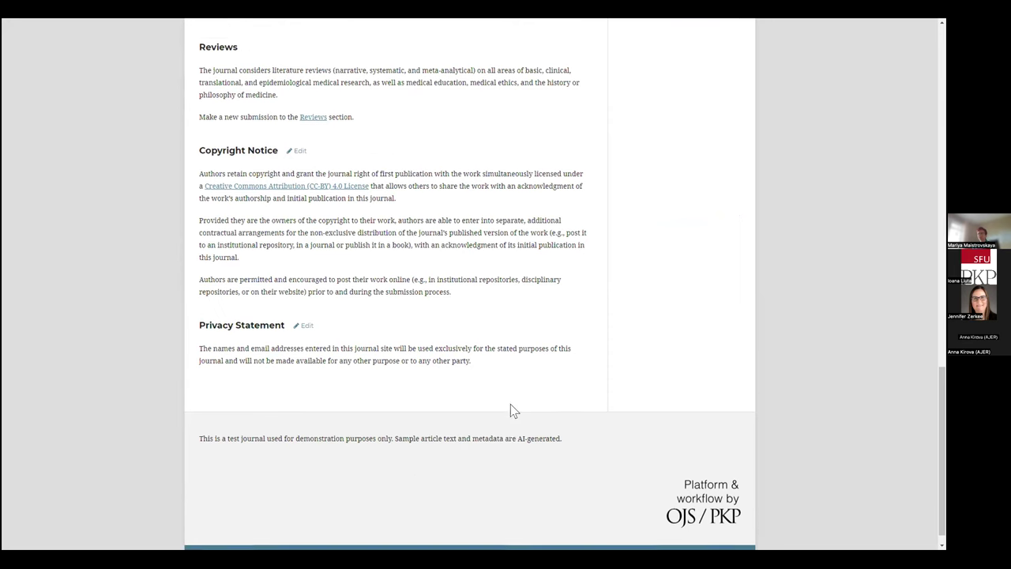
pyautogui.scroll(3, 510, 407)
pyautogui.scroll(4, 560, 408)
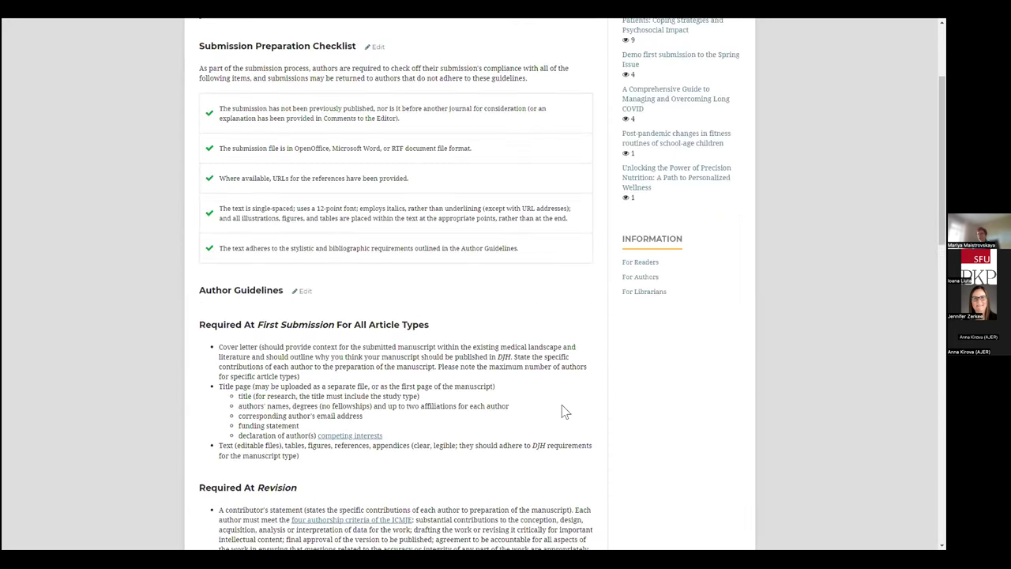
pyautogui.scroll(2, 560, 406)
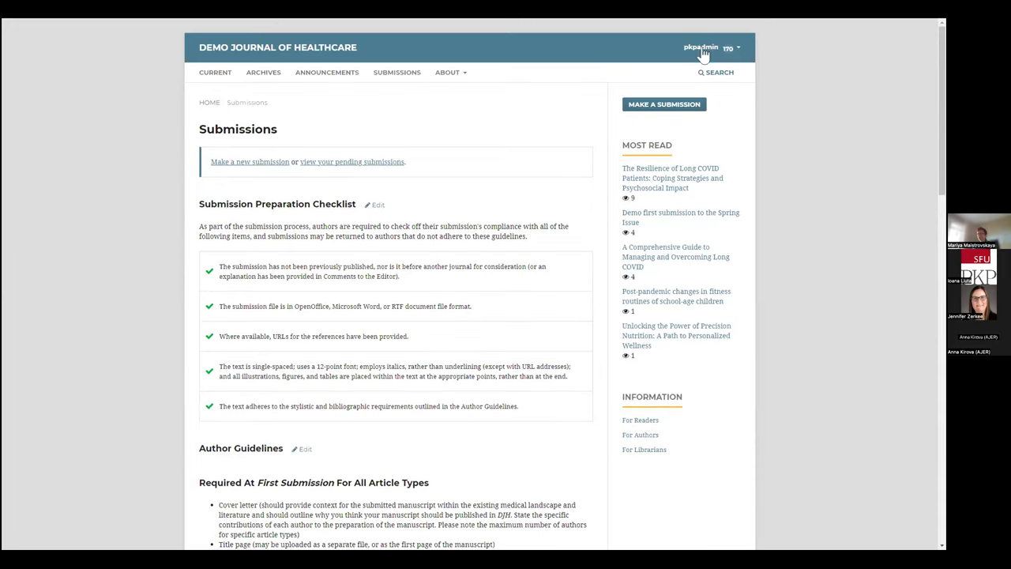
# - Go back to the dashboard and reopen the Author Guidelines in the Workflow submission settings
pyautogui.moveTo(702, 49)
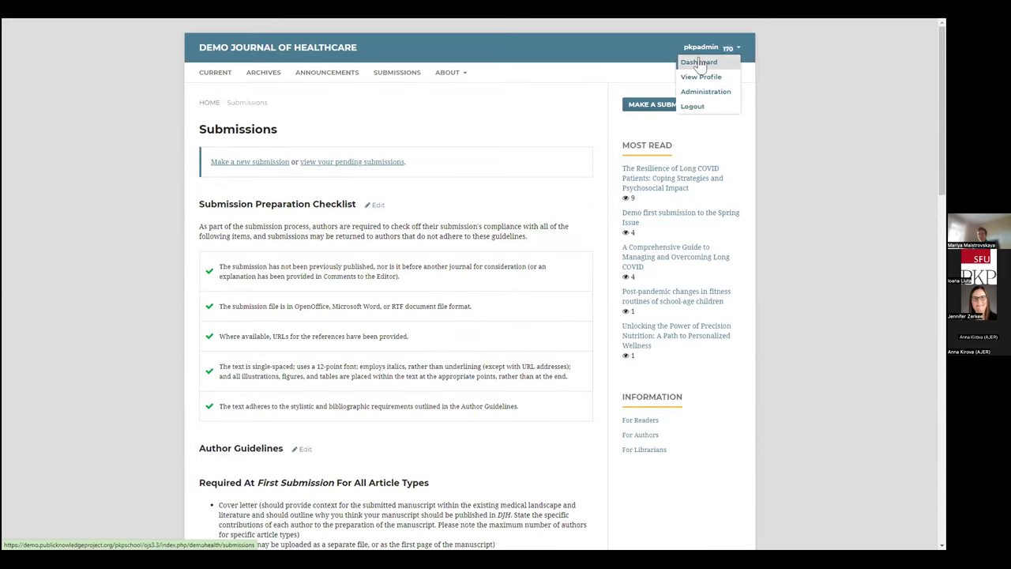
pyautogui.click(700, 65)
pyautogui.click(32, 172)
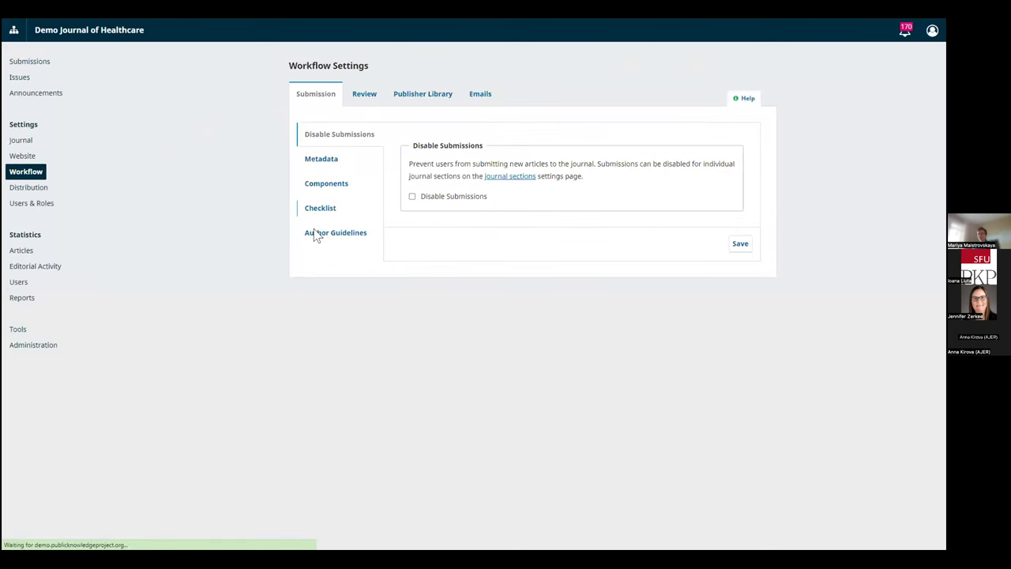
pyautogui.click(314, 234)
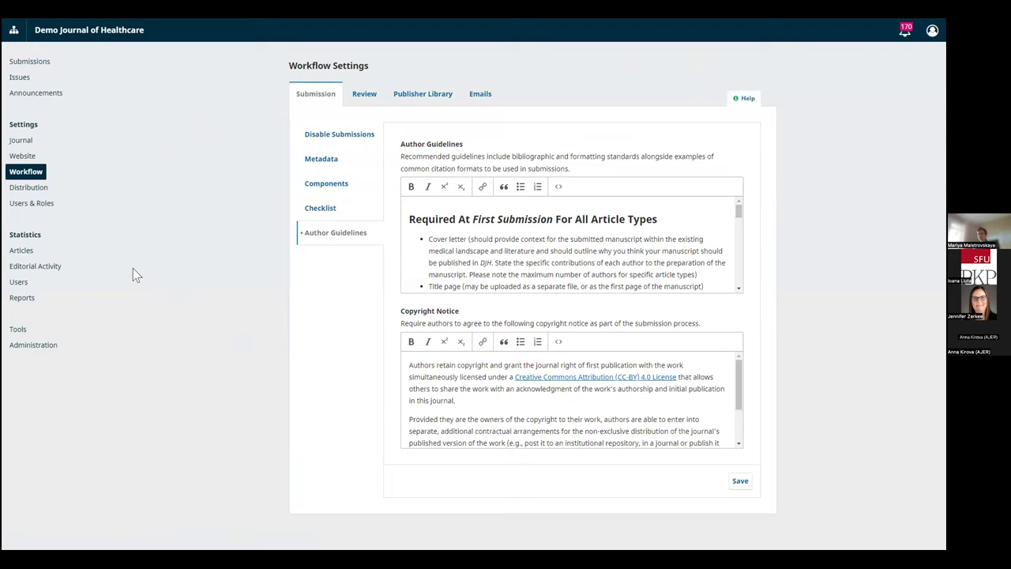
# - Start a new submission from the Submissions list and agree to abide by the terms of the copyright statement
pyautogui.click(40, 62)
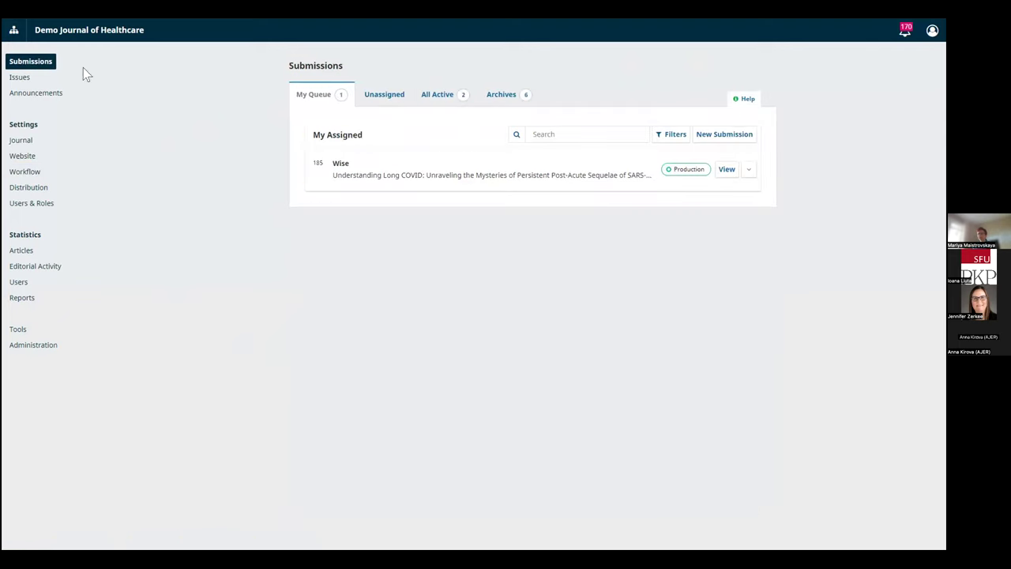
pyautogui.click(750, 138)
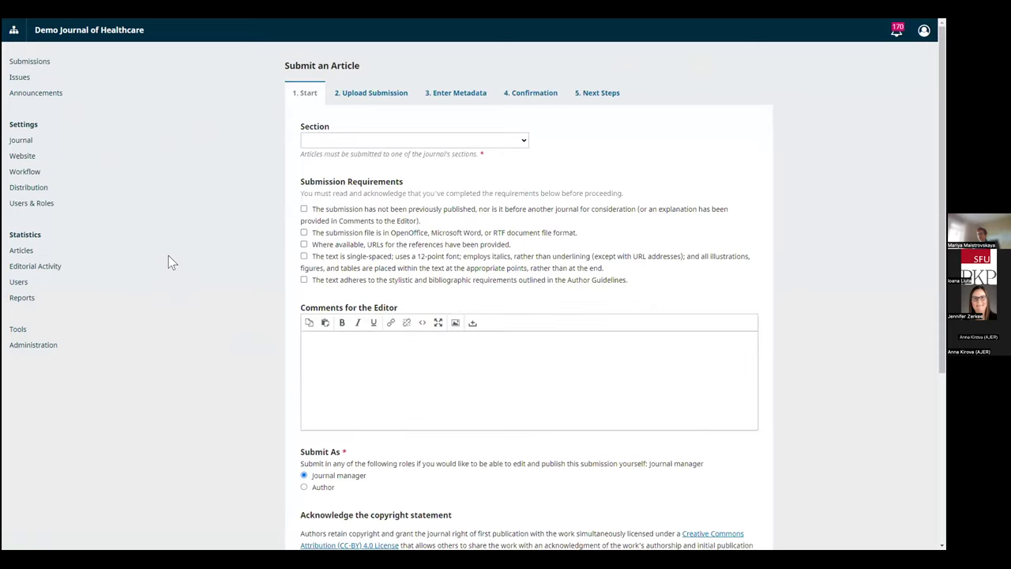
pyautogui.scroll(-3, 332, 353)
pyautogui.scroll(-3, 333, 352)
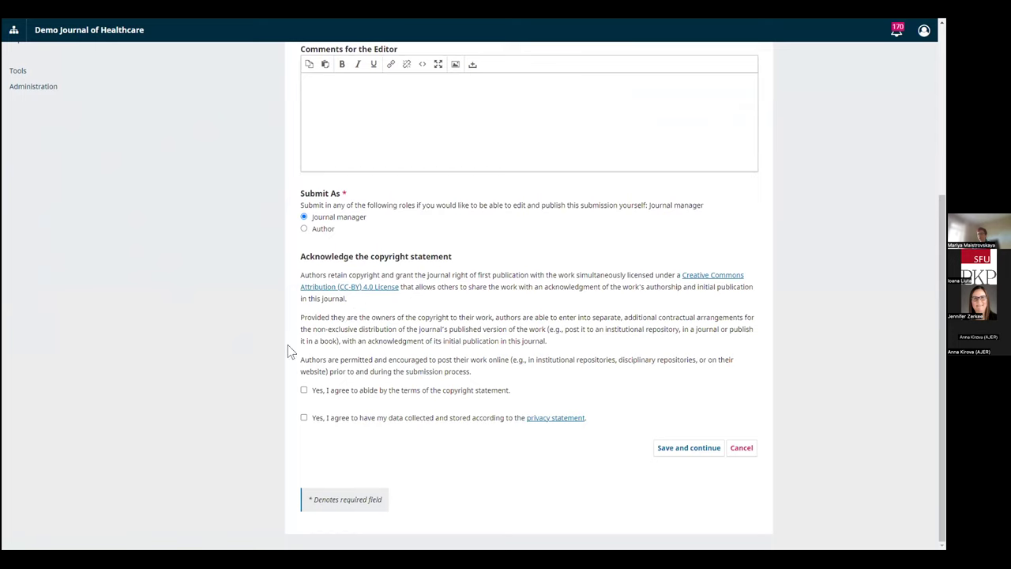
pyautogui.click(304, 390)
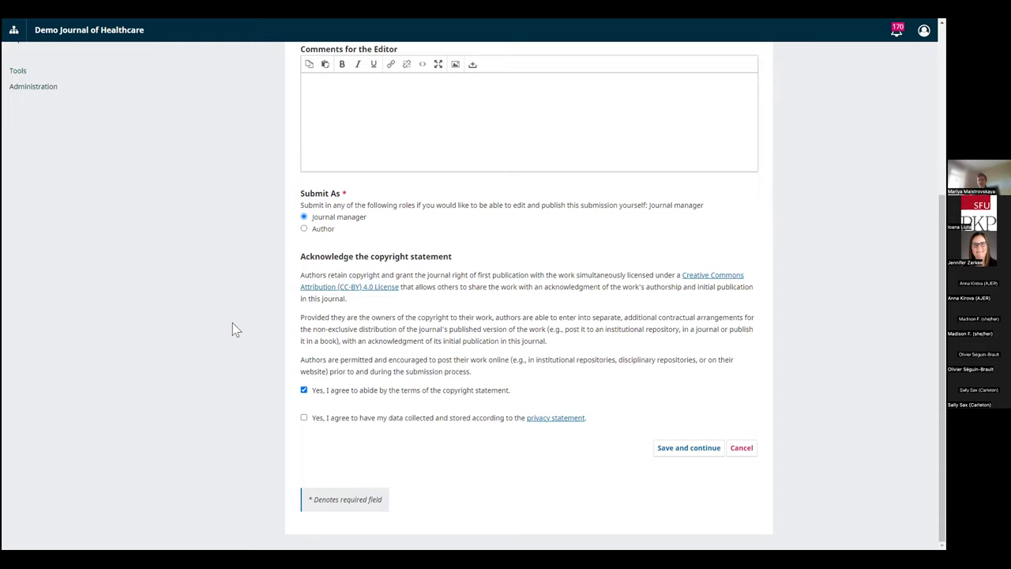
pyautogui.scroll(5, 232, 328)
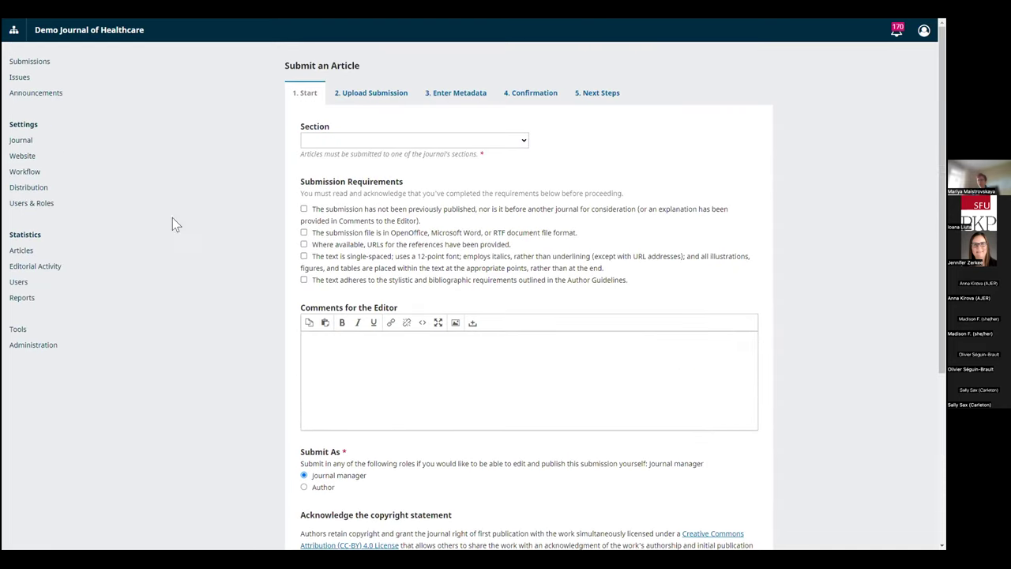
# - Leave the unsaved submission, open the Publishing agreement for editing in the Publisher Library, and select its public download URL
pyautogui.click(25, 171)
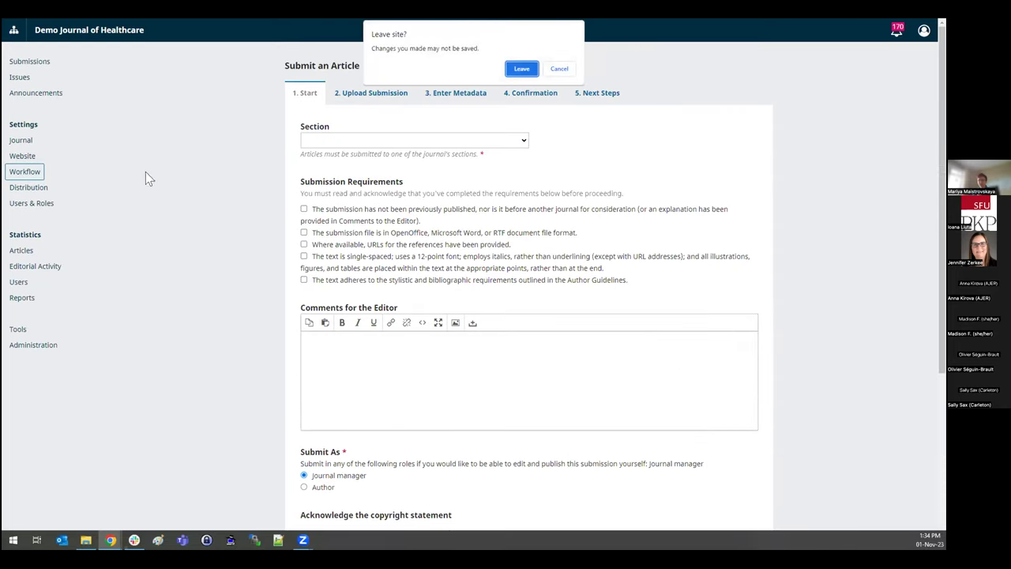
pyautogui.click(534, 70)
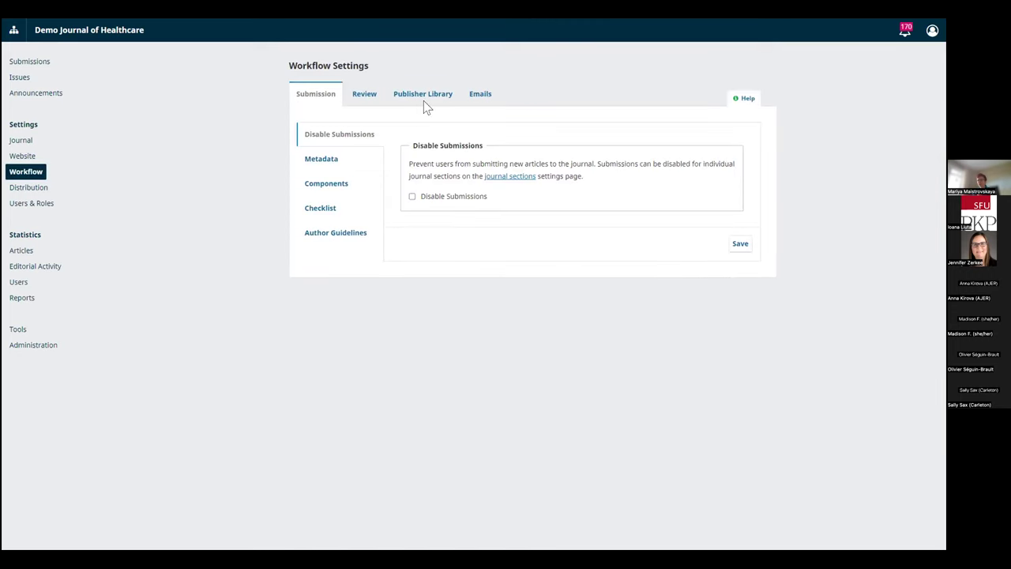
pyautogui.click(425, 97)
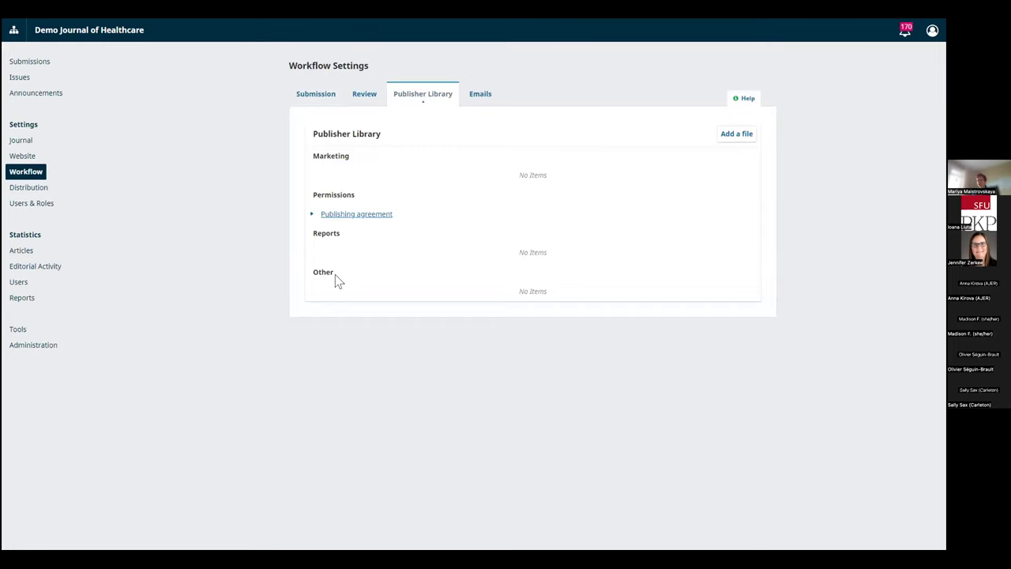
pyautogui.click(312, 215)
pyautogui.click(328, 230)
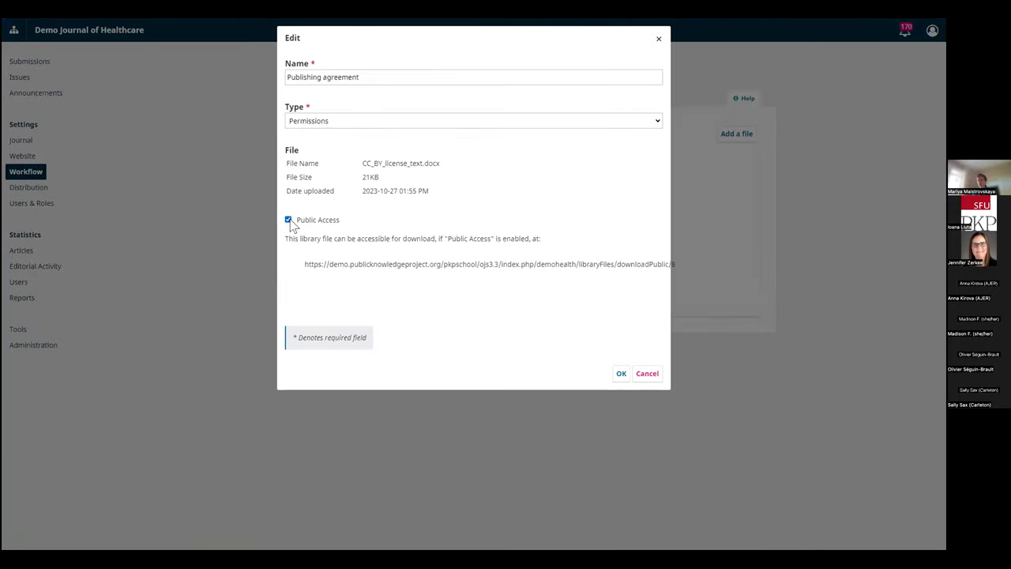
pyautogui.tripleClick(312, 263)
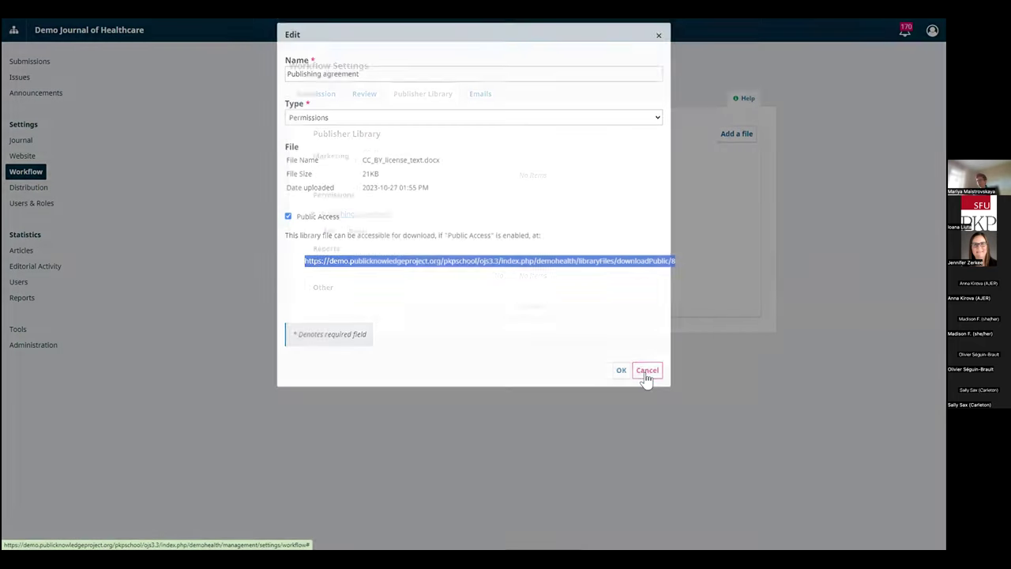
# - Close the publishing agreement without changes and search the Workflow email templates for "accept"
pyautogui.click(646, 376)
pyautogui.click(495, 94)
pyautogui.click(369, 135)
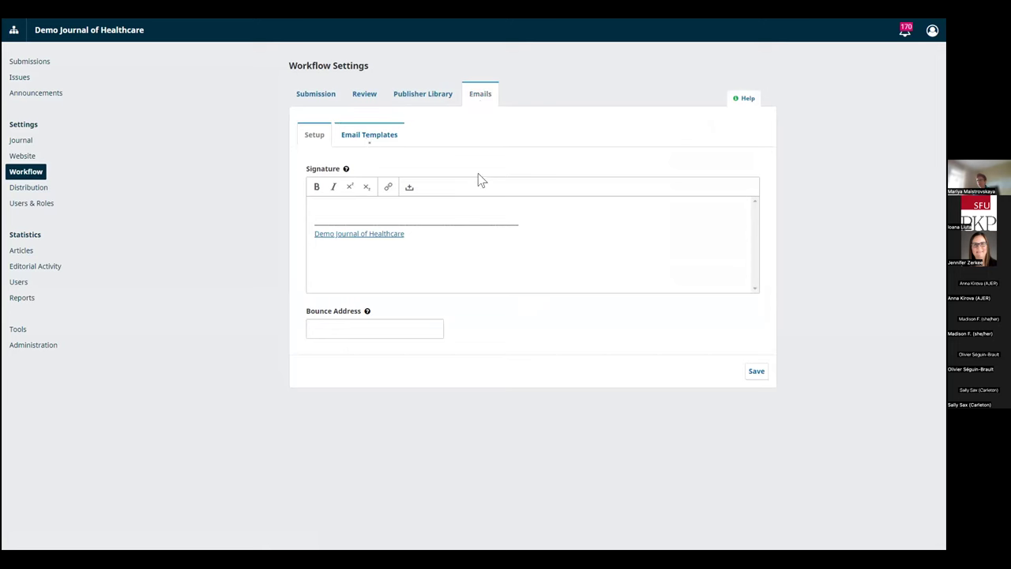
pyautogui.click(502, 172)
pyautogui.write('accept')
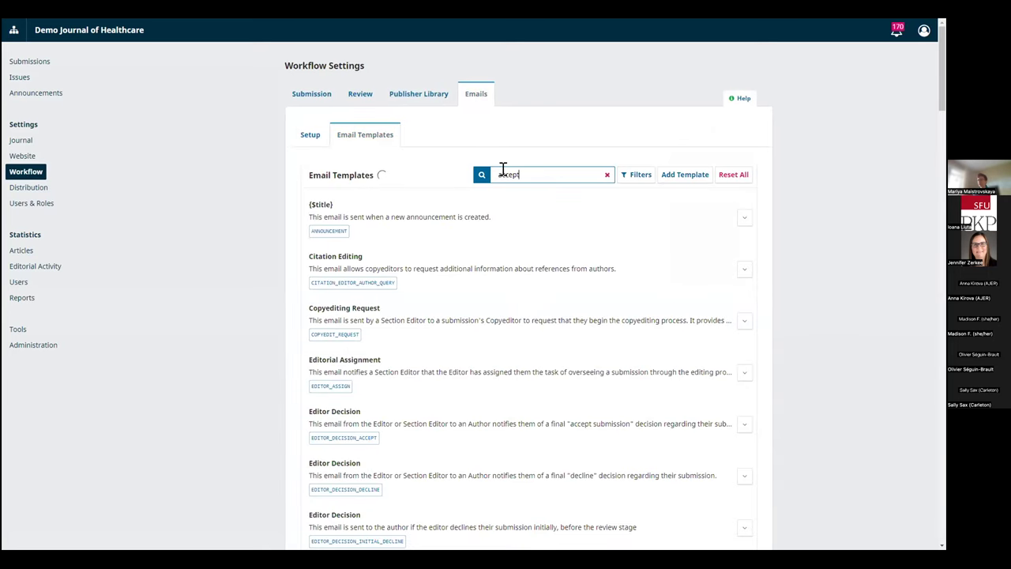
# - Open the EDITOR_DECISION_ACCEPT email template for editing, review its subject and body, and close it without saving
pyautogui.click(744, 217)
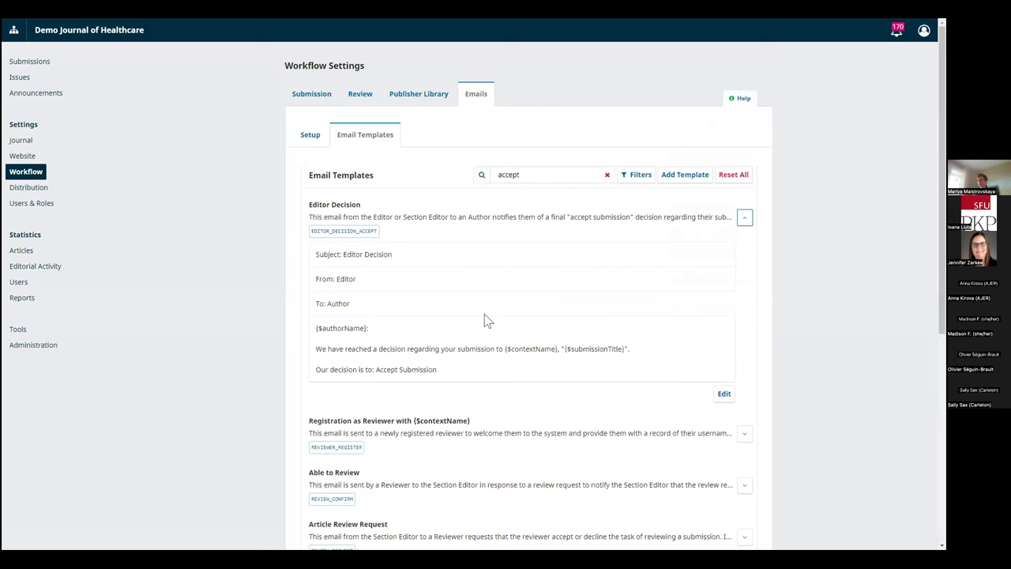
pyautogui.click(723, 395)
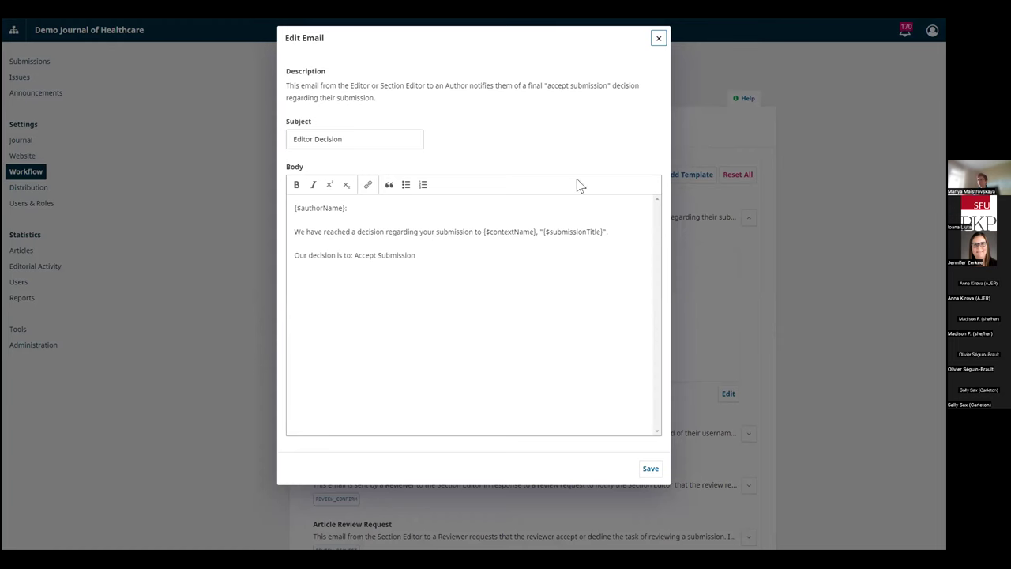
pyautogui.click(658, 37)
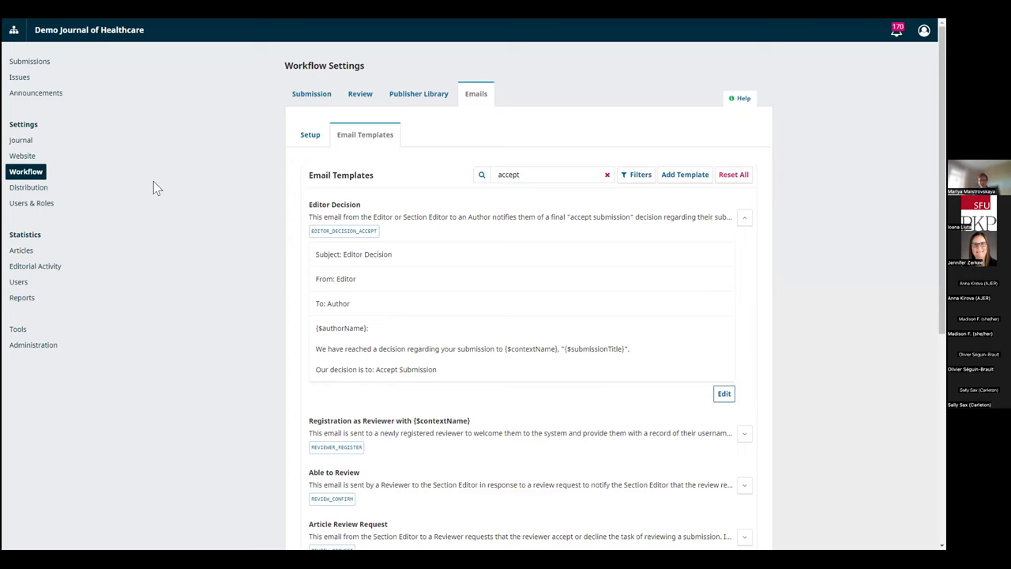
# - Go to the public journal site and open the Reviews article "Unlocking the Power of Precision Nutrition" from the current issue
pyautogui.click(59, 36)
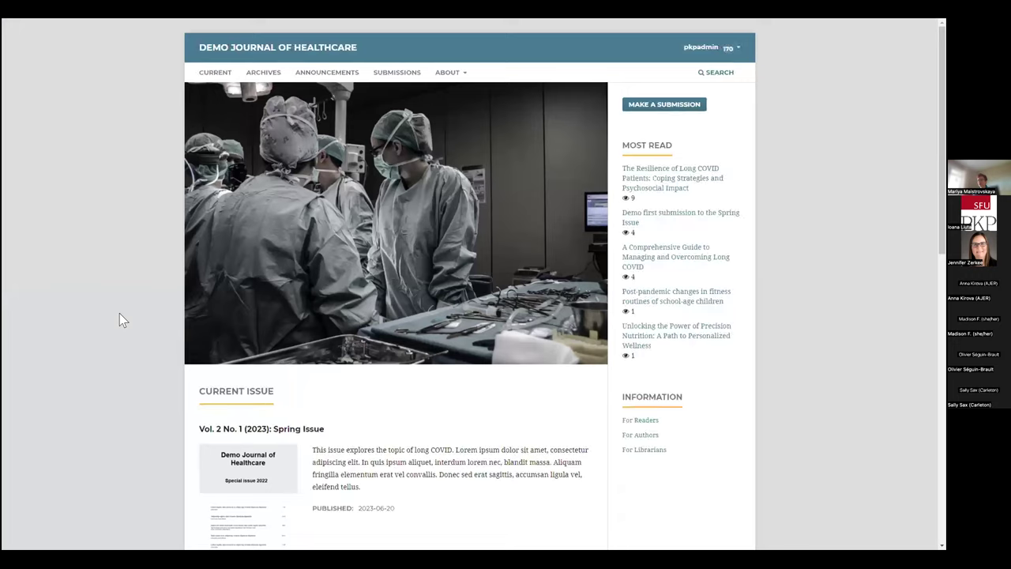
pyautogui.scroll(-2, 119, 313)
pyautogui.scroll(-7, 124, 315)
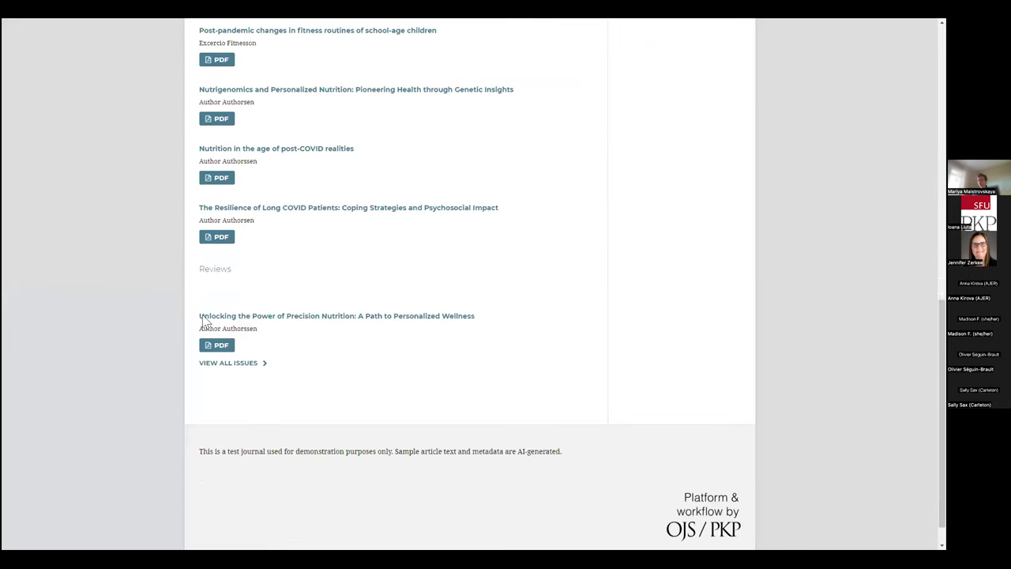
pyautogui.click(271, 316)
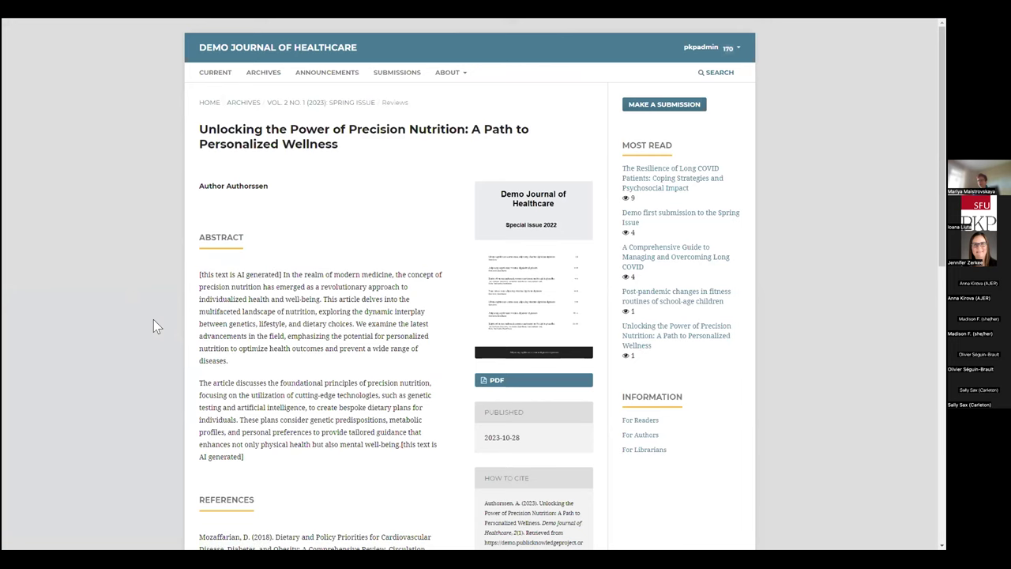
# - Examine the article's License section, highlighting its copyright line and reading the Creative Commons license statement
pyautogui.scroll(-5, 153, 319)
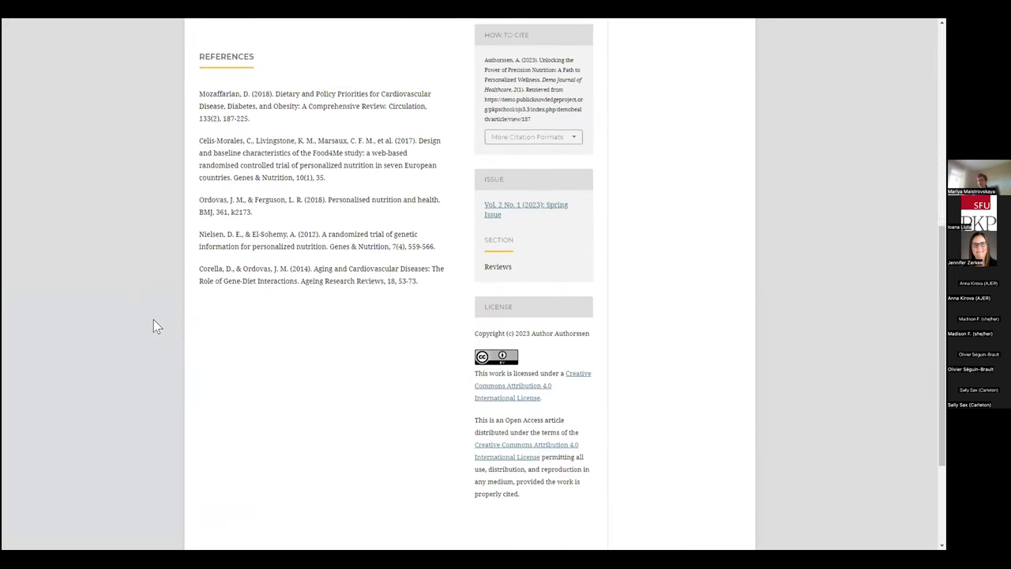
pyautogui.scroll(-2, 153, 319)
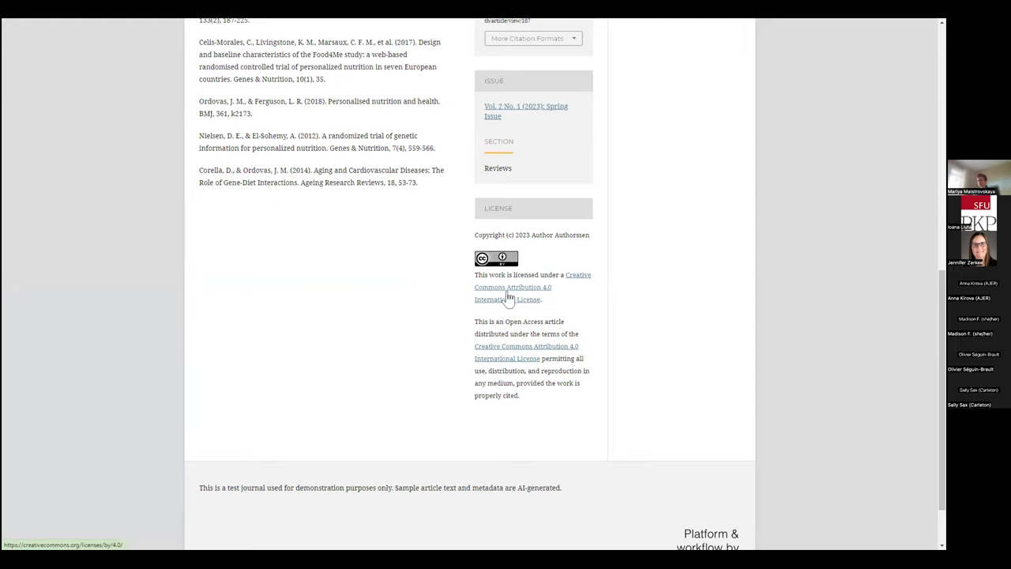
pyautogui.moveTo(474, 233); pyautogui.dragTo(587, 230)
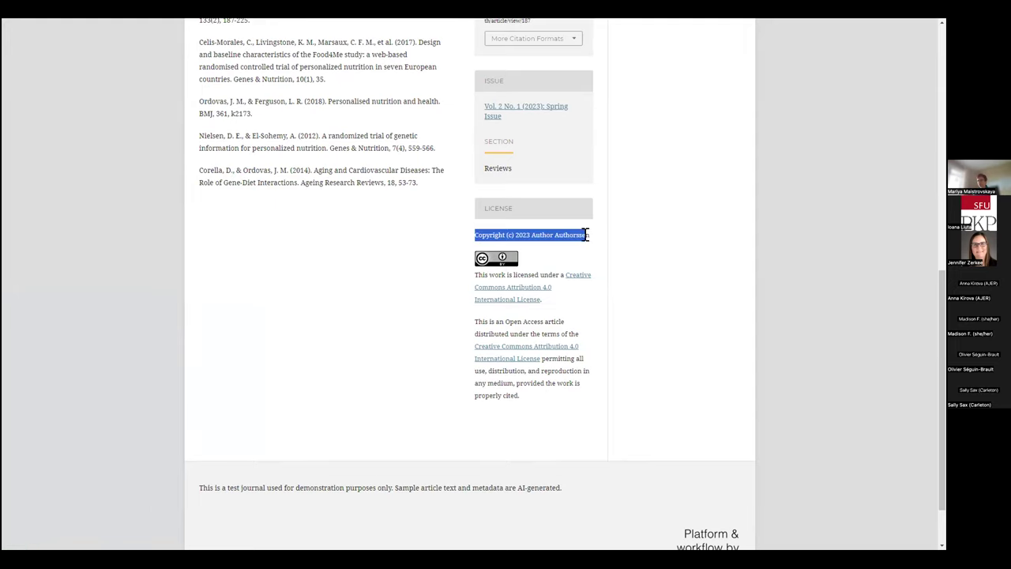
pyautogui.click(544, 232)
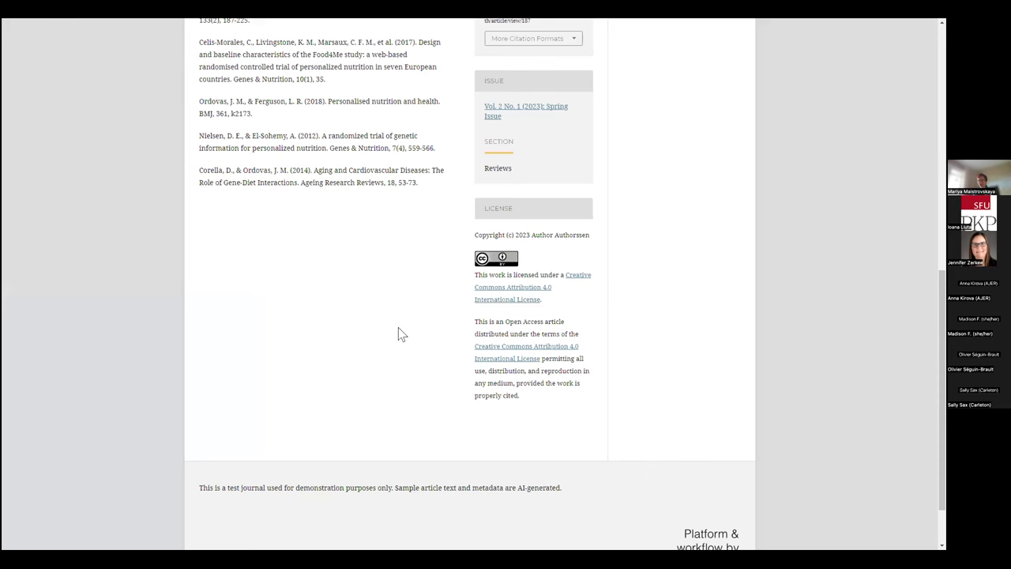
pyautogui.scroll(10, 398, 327)
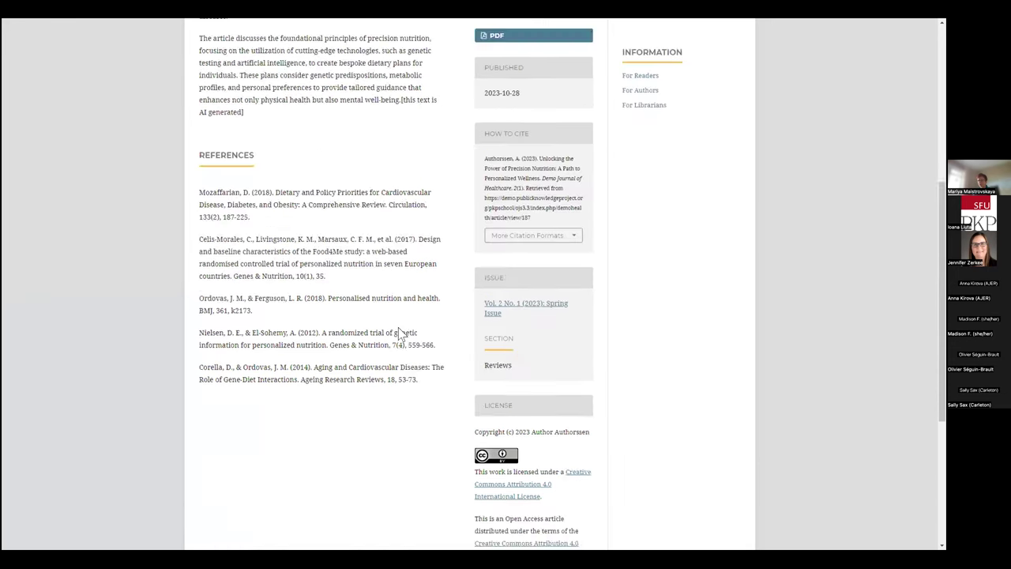
# - Return to the dashboard's Distribution license settings, try the Custom copyright statement option, and restore Author as the copyright holder
pyautogui.moveTo(695, 49)
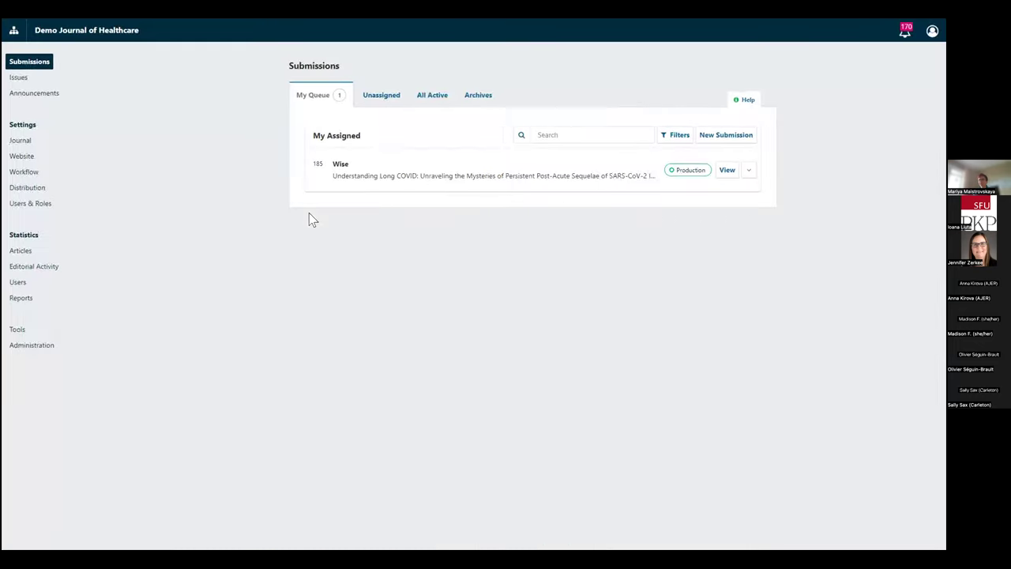
pyautogui.click(28, 188)
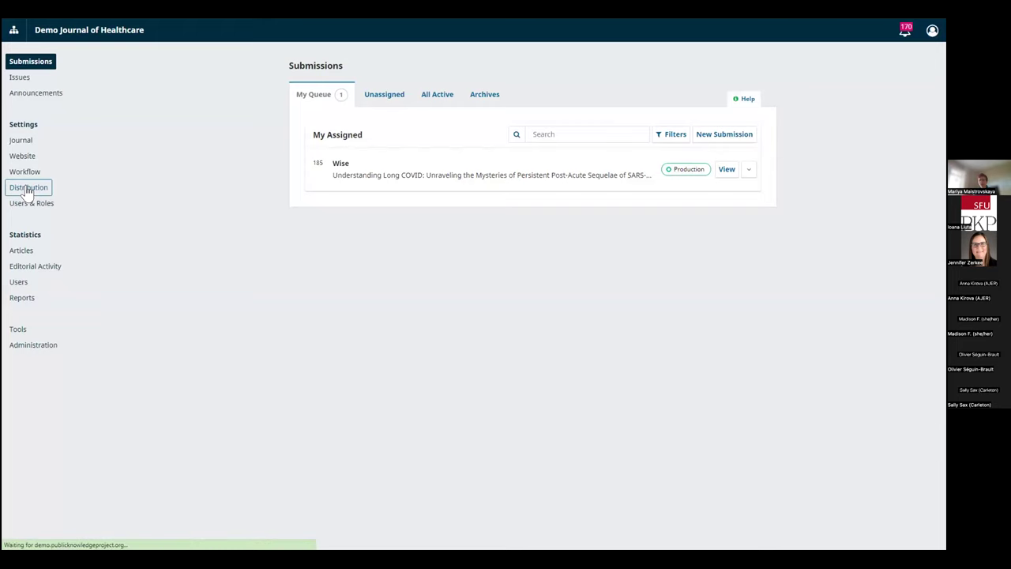
pyautogui.click(28, 189)
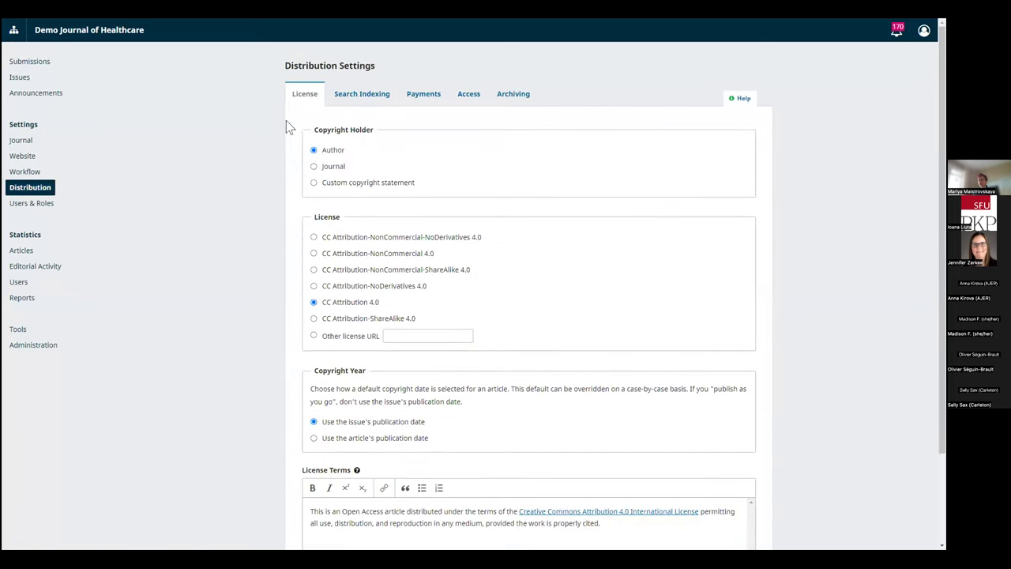
pyautogui.click(314, 183)
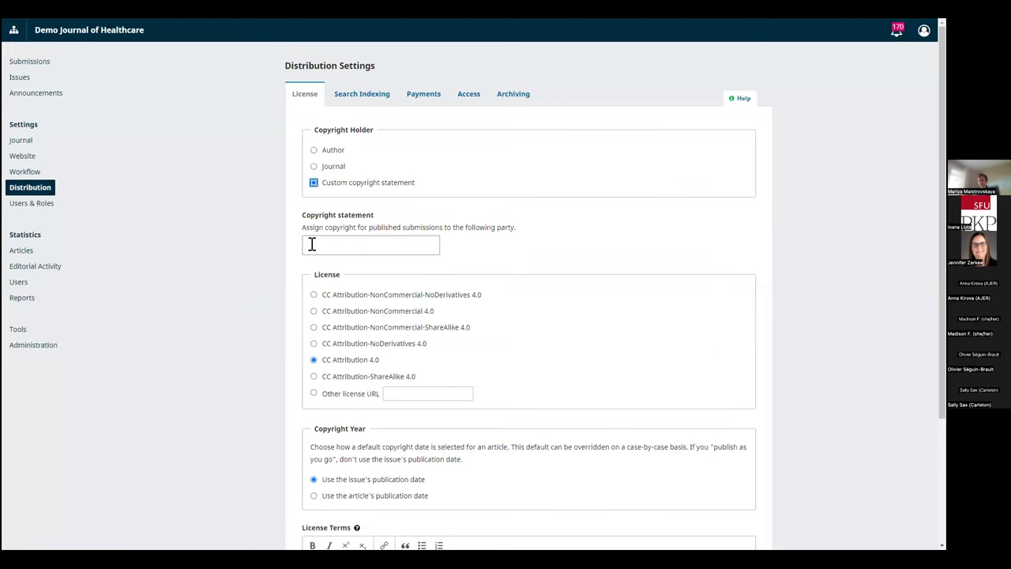
pyautogui.click(314, 150)
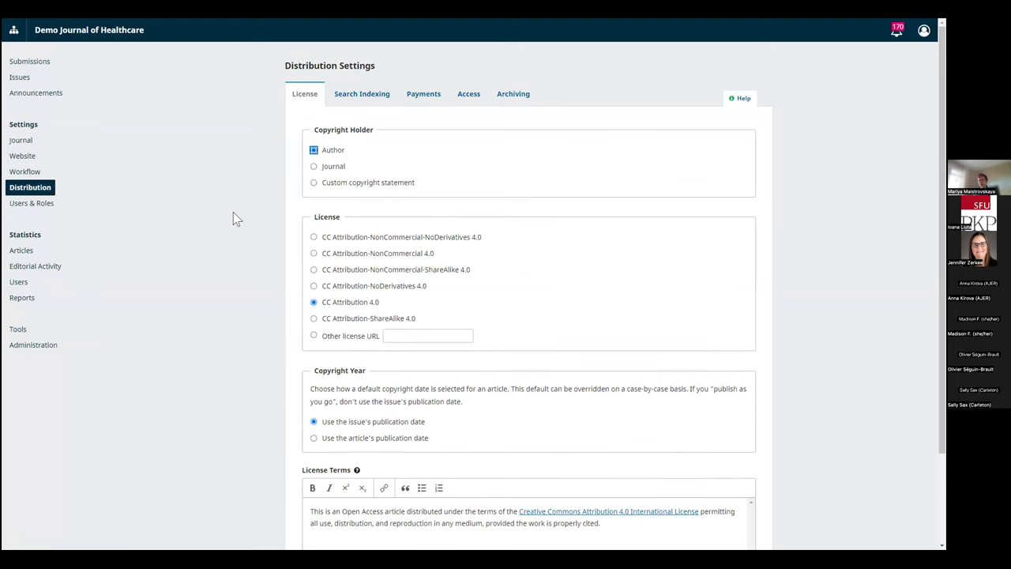
# - Review the License, Copyright Year and License Terms settings, highlighting the open access text in the License Terms
pyautogui.scroll(-2, 237, 210)
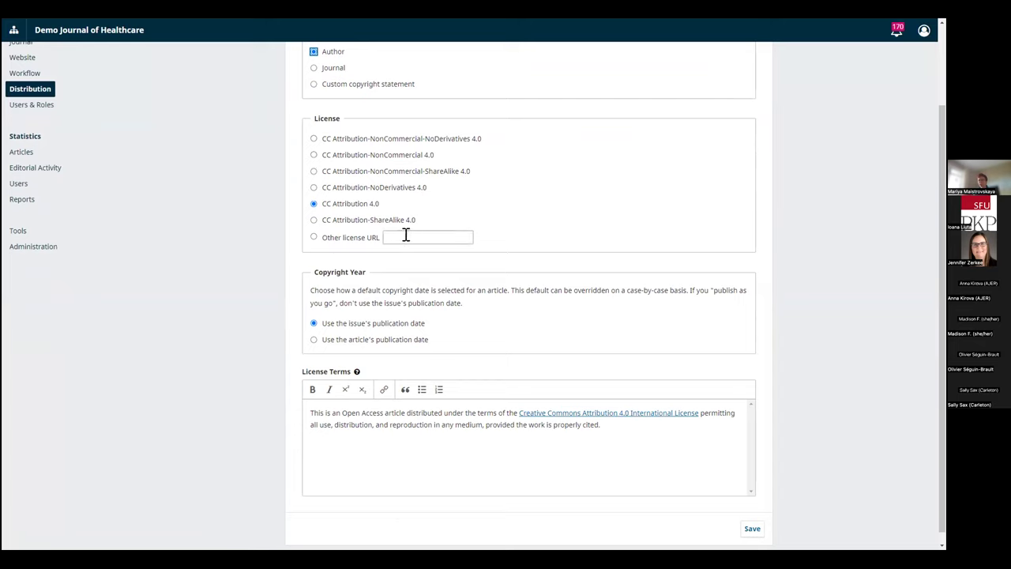
pyautogui.scroll(-1, 245, 269)
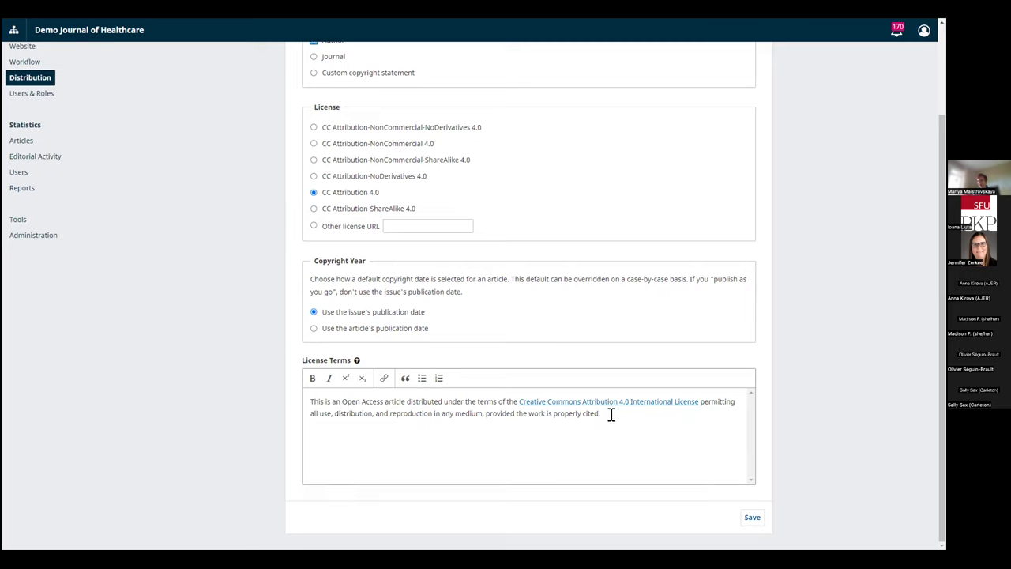
pyautogui.moveTo(604, 413); pyautogui.dragTo(313, 399)
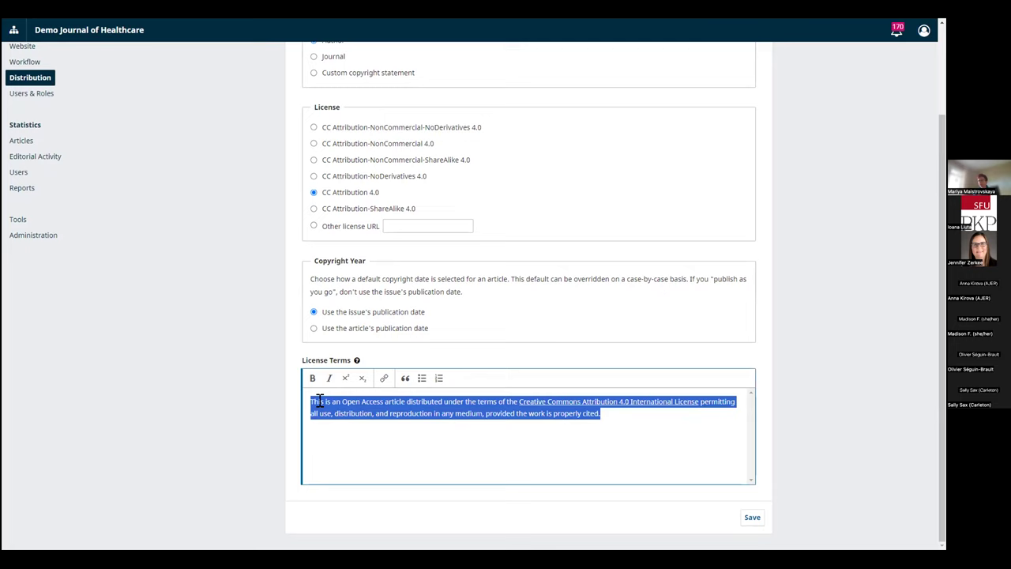
pyautogui.click(316, 402)
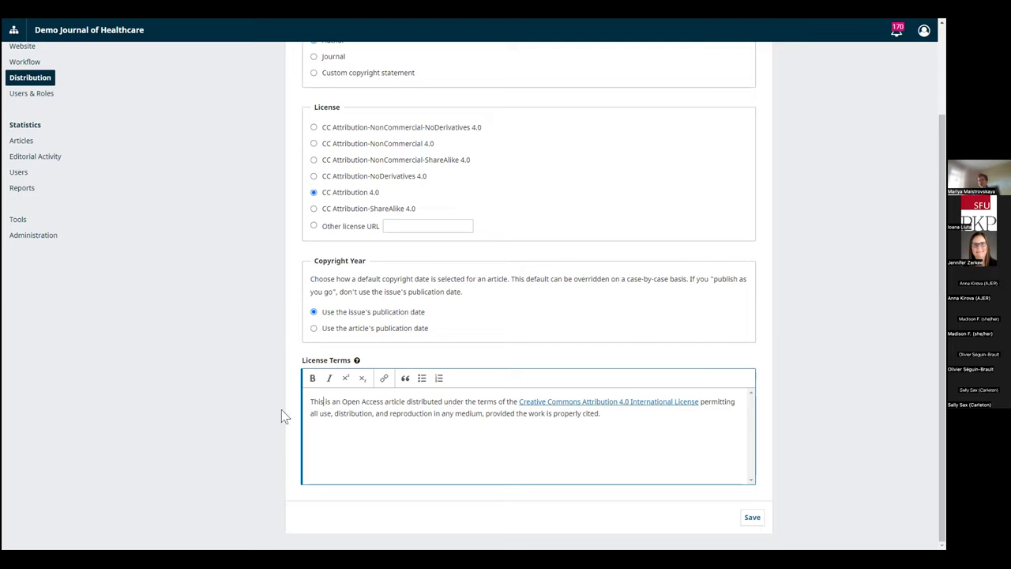
pyautogui.scroll(2, 226, 416)
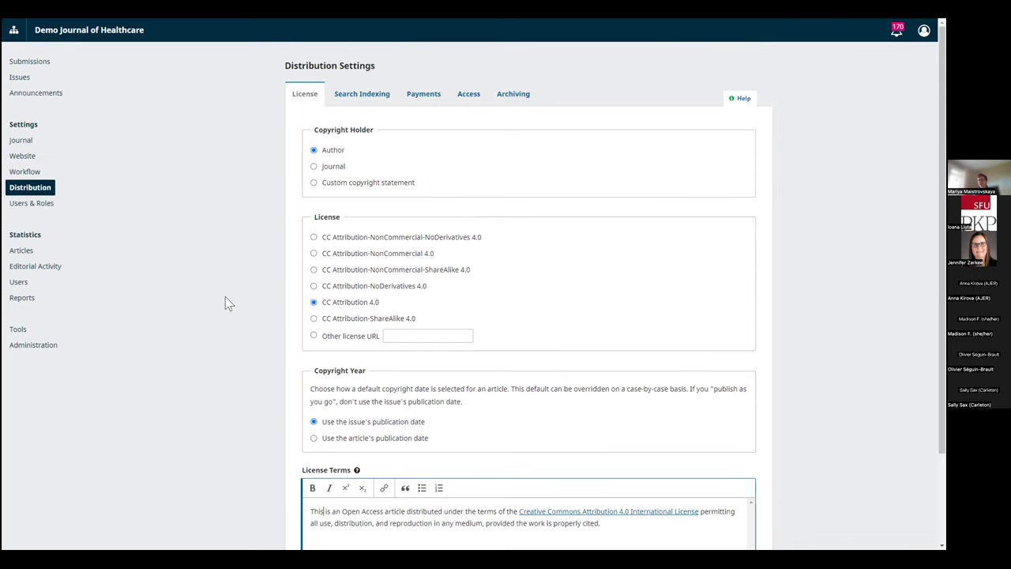
# - Open the assigned "Understanding Long COVID" submission's Permissions & Disclosure publication details and review the copyright holder, copyright year and license URL
pyautogui.click(31, 63)
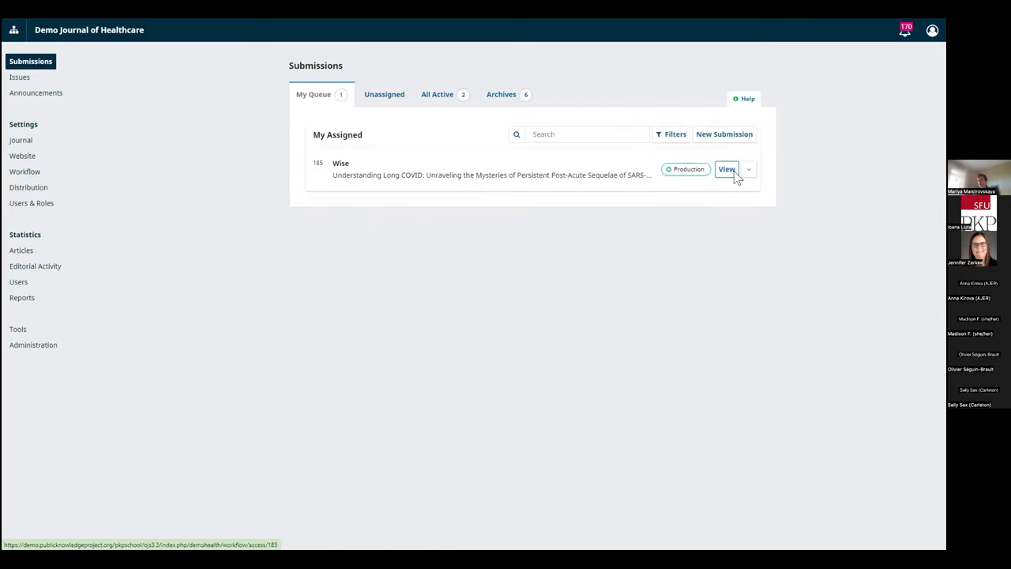
pyautogui.click(727, 170)
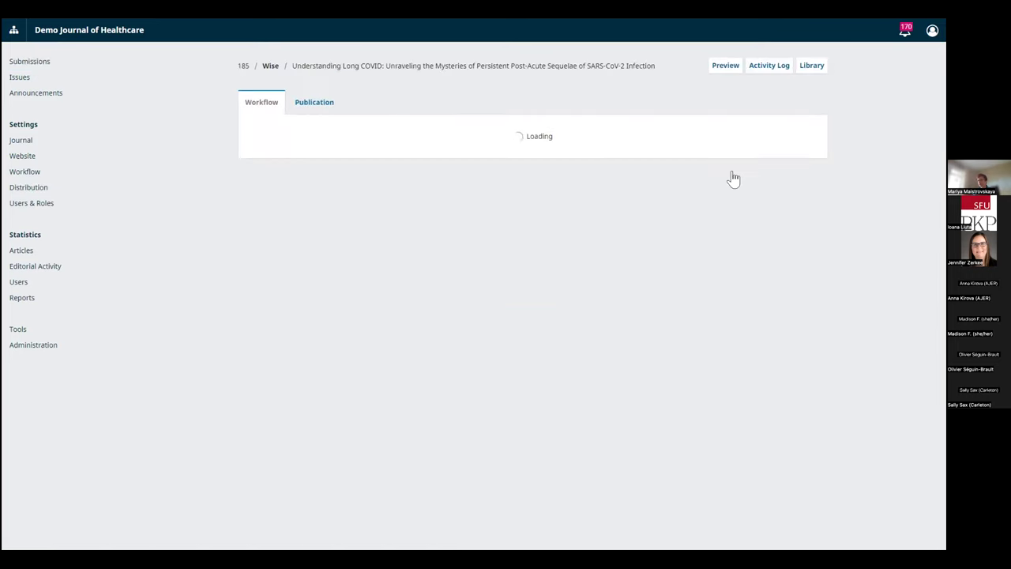
pyautogui.click(326, 103)
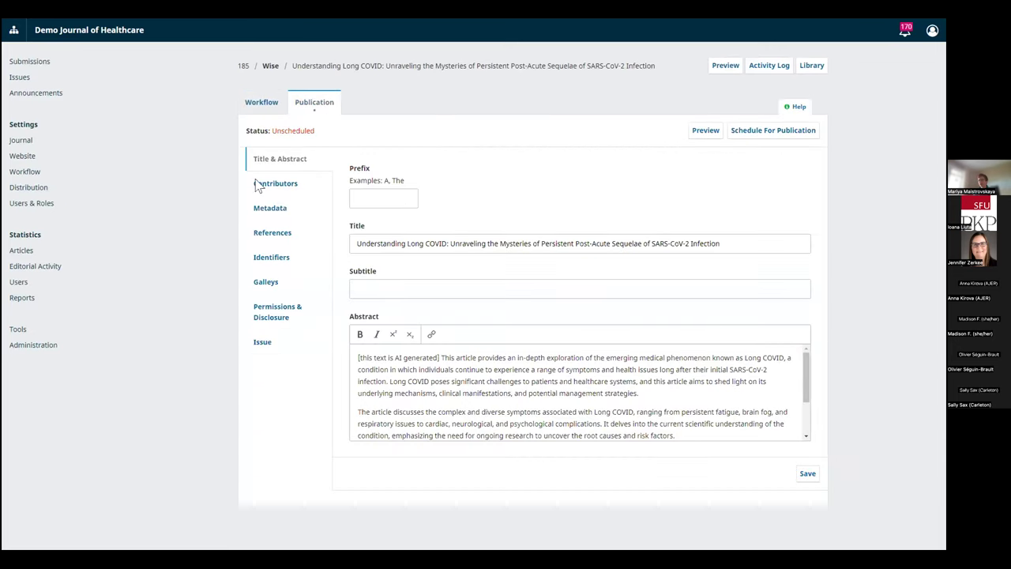
pyautogui.click(271, 318)
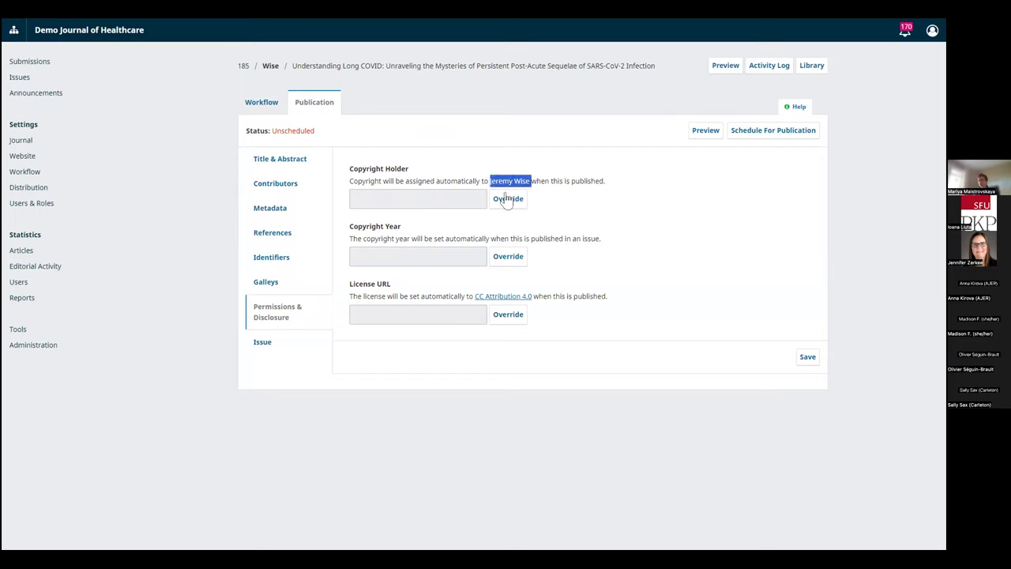
pyautogui.moveTo(575, 237); pyautogui.dragTo(600, 239)
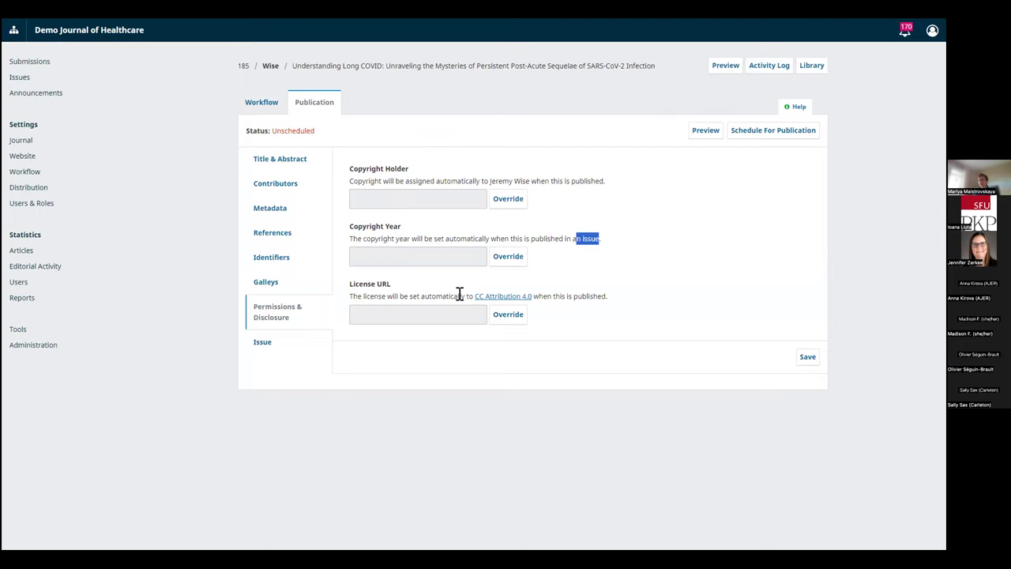